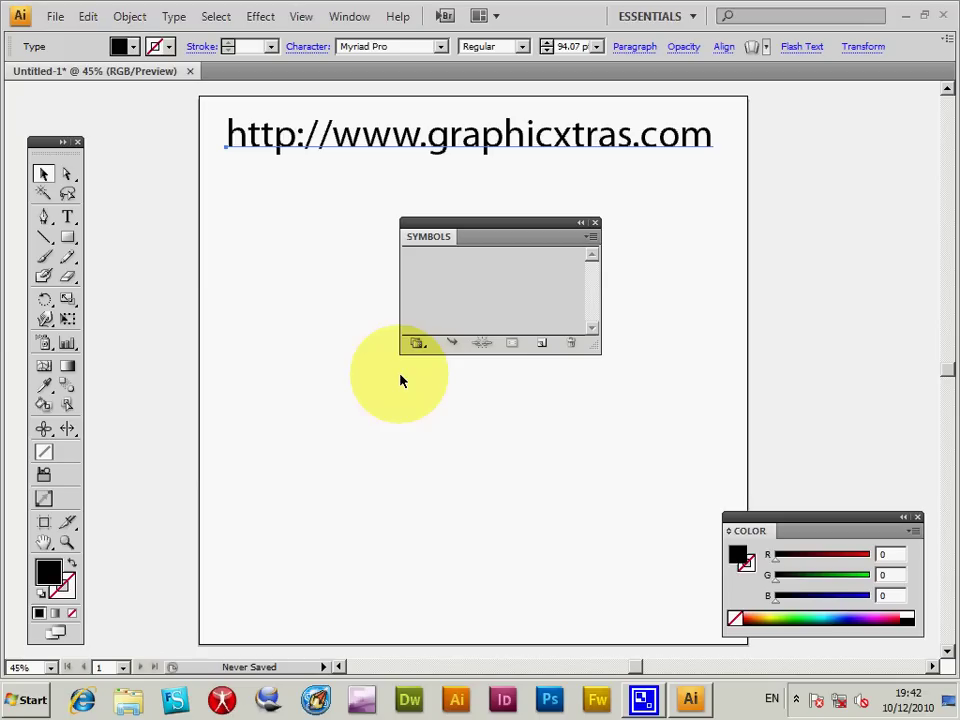
Move the Symbols panel over the artboard and show the Open Symbol Library submenu
{"action": "mouse_move", "coordinate": [437, 243]}
{"action": "left_mouse_down"}
{"action": "mouse_move", "coordinate": [409, 229]}
{"action": "mouse_move", "coordinate": [423, 235]}
{"action": "left_mouse_up"}
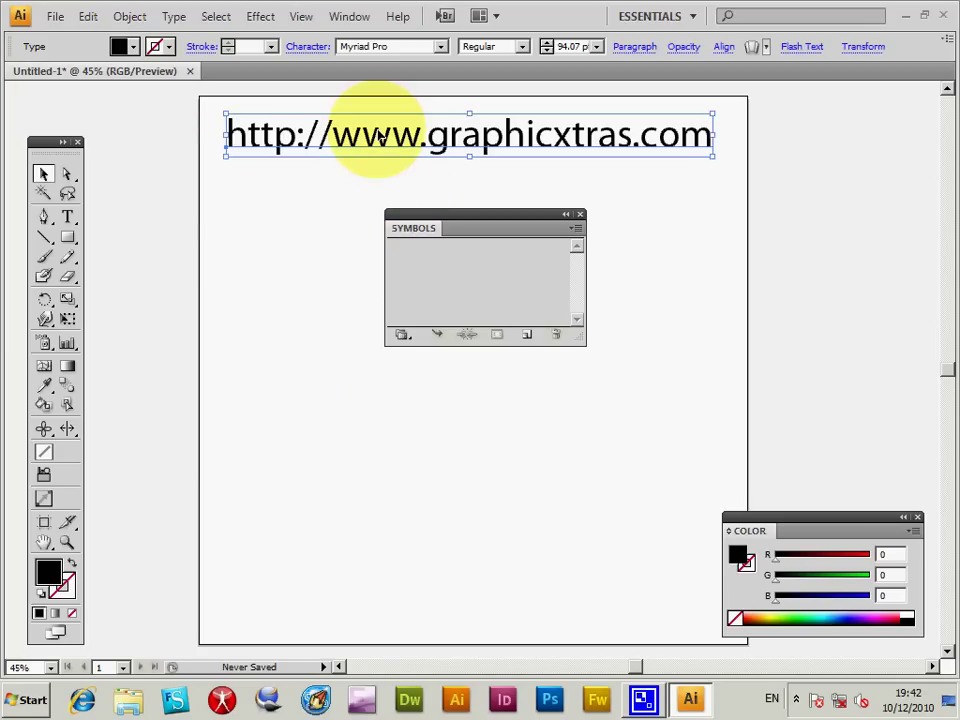
{"action": "left_click", "coordinate": [352, 18]}
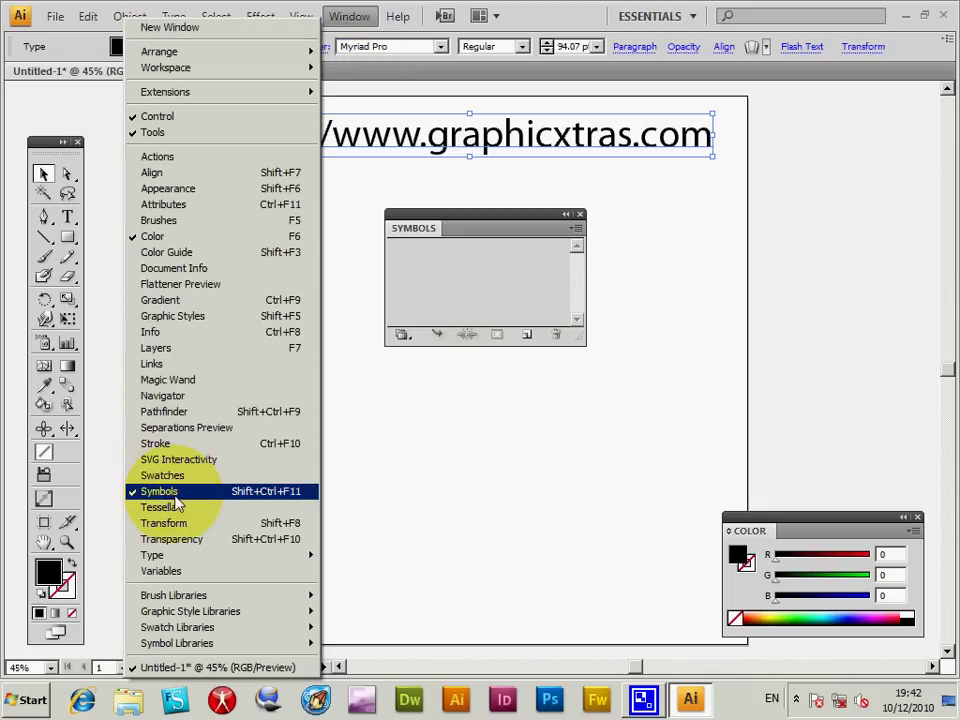
{"action": "left_click", "coordinate": [440, 236]}
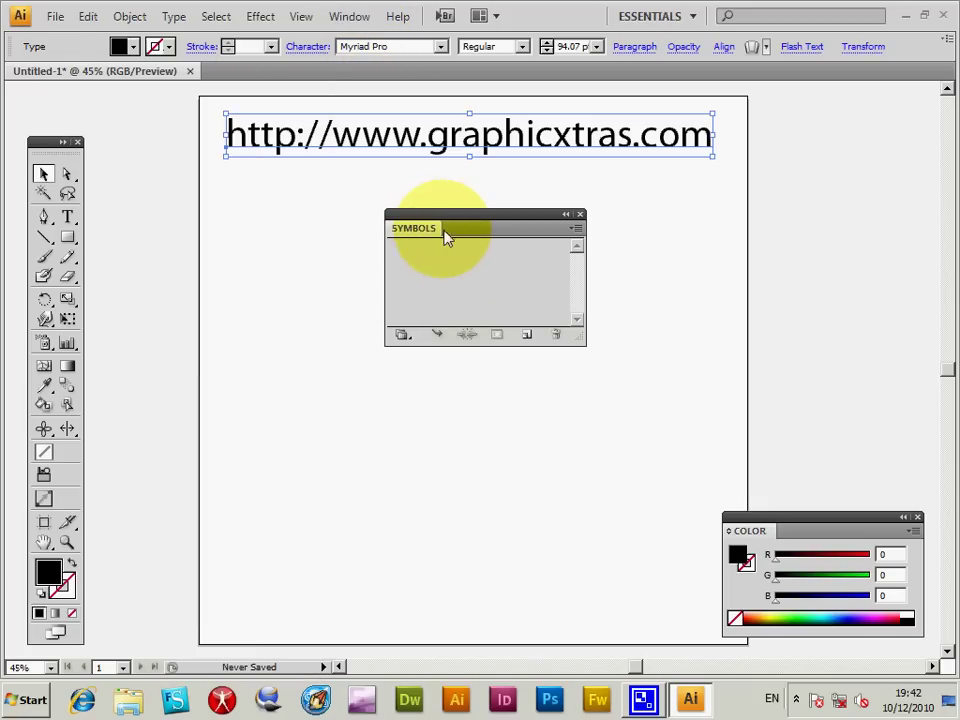
{"action": "left_click", "coordinate": [576, 231]}
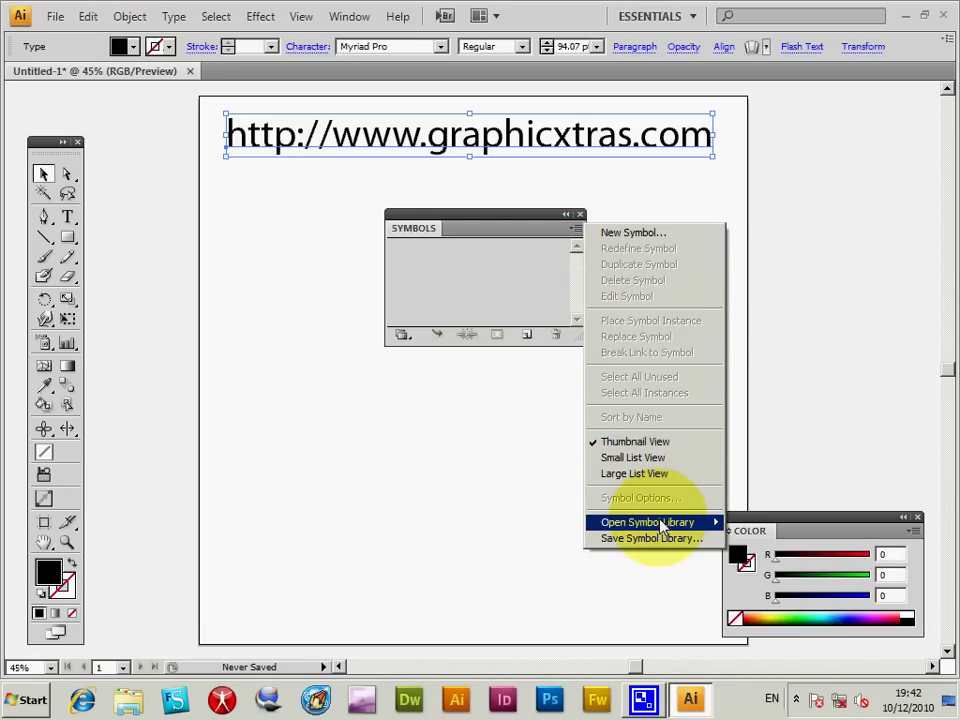
{"action": "mouse_move", "coordinate": [665, 527]}
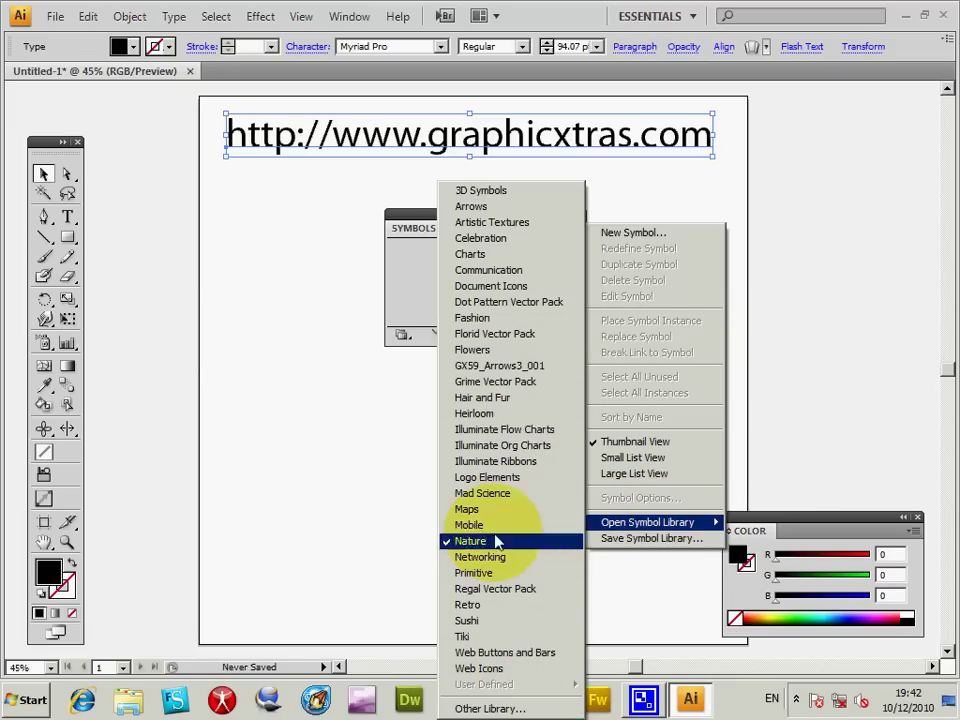
Load GX75_ChristmasTrees_001.ai from Christmas trees - Pack 75 > Symbols for Illustrator as a symbol library
{"action": "left_click", "coordinate": [490, 708]}
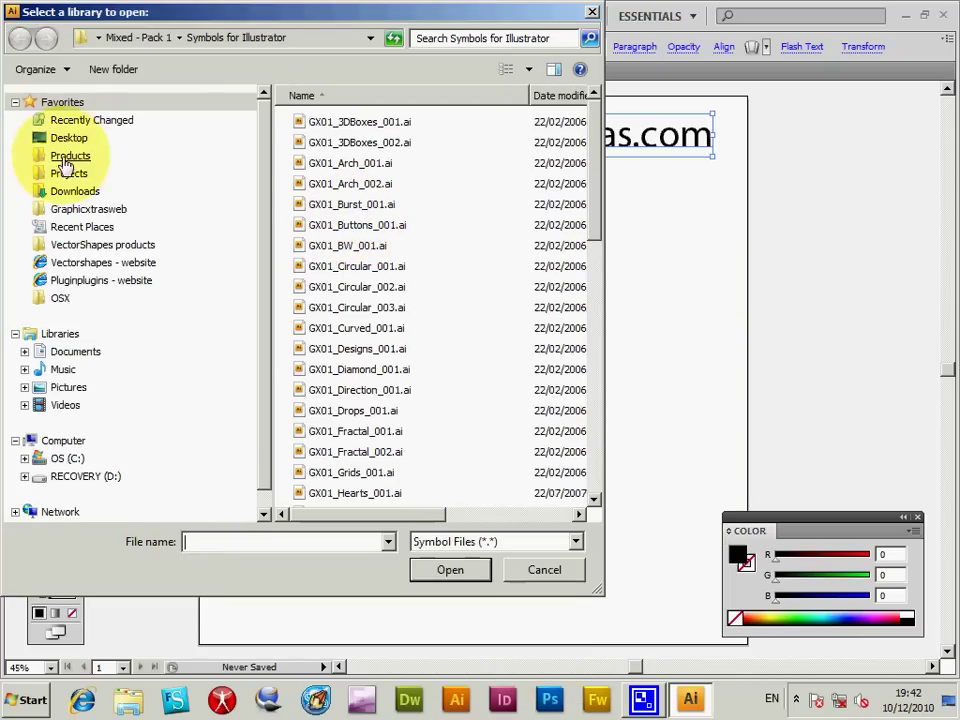
{"action": "left_click", "coordinate": [72, 157]}
{"action": "double_click", "coordinate": [330, 122]}
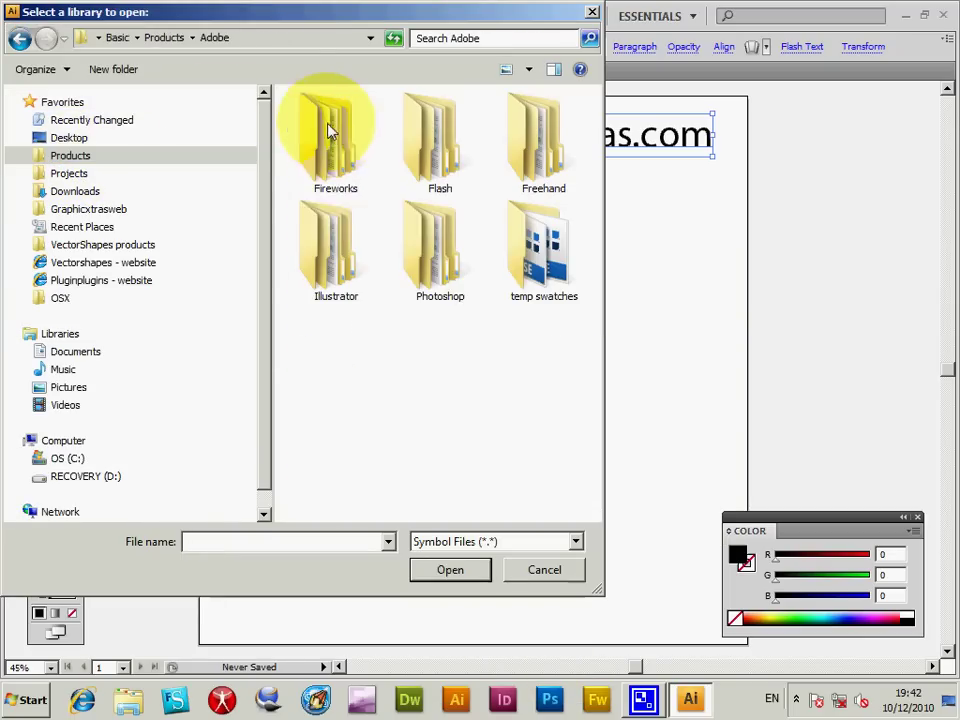
{"action": "double_click", "coordinate": [328, 245]}
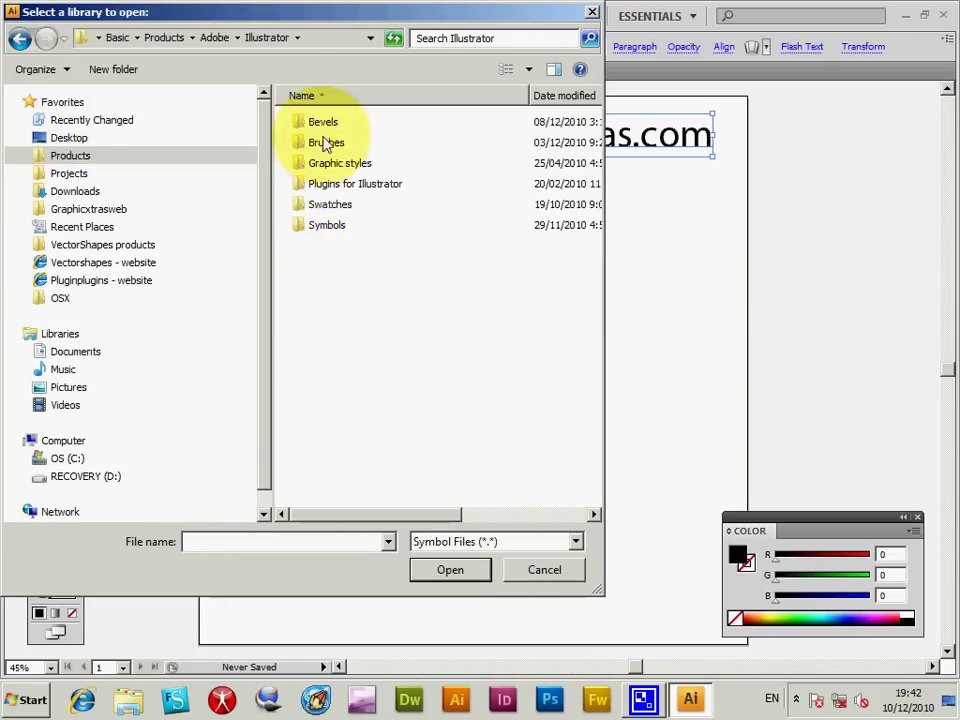
{"action": "double_click", "coordinate": [327, 225]}
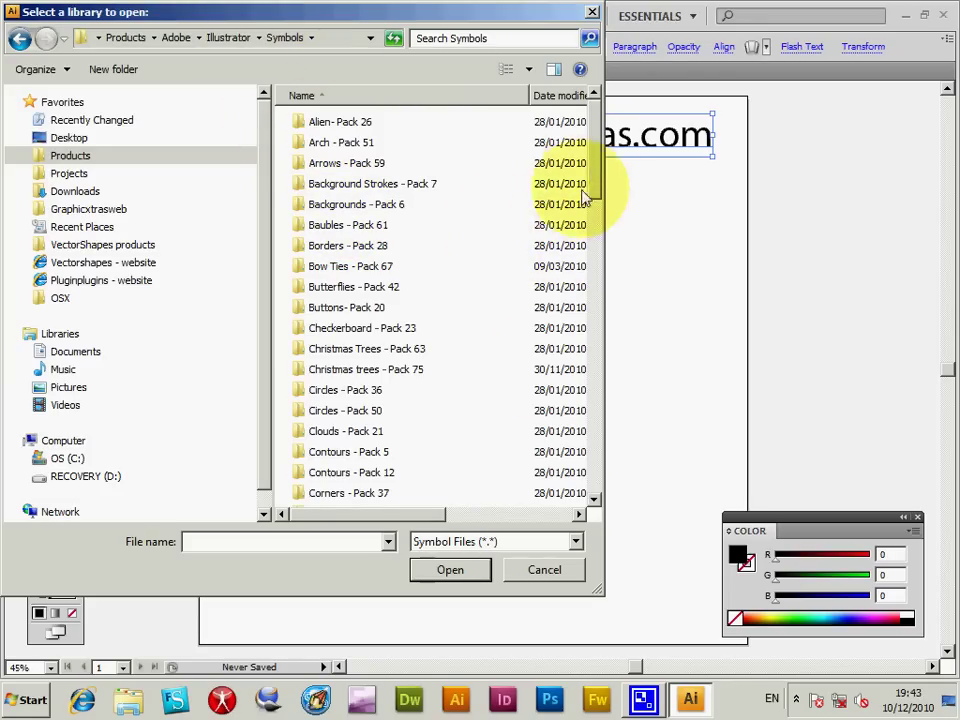
{"action": "left_click_drag", "start_coordinate": [596, 197], "coordinate": [645, 177]}
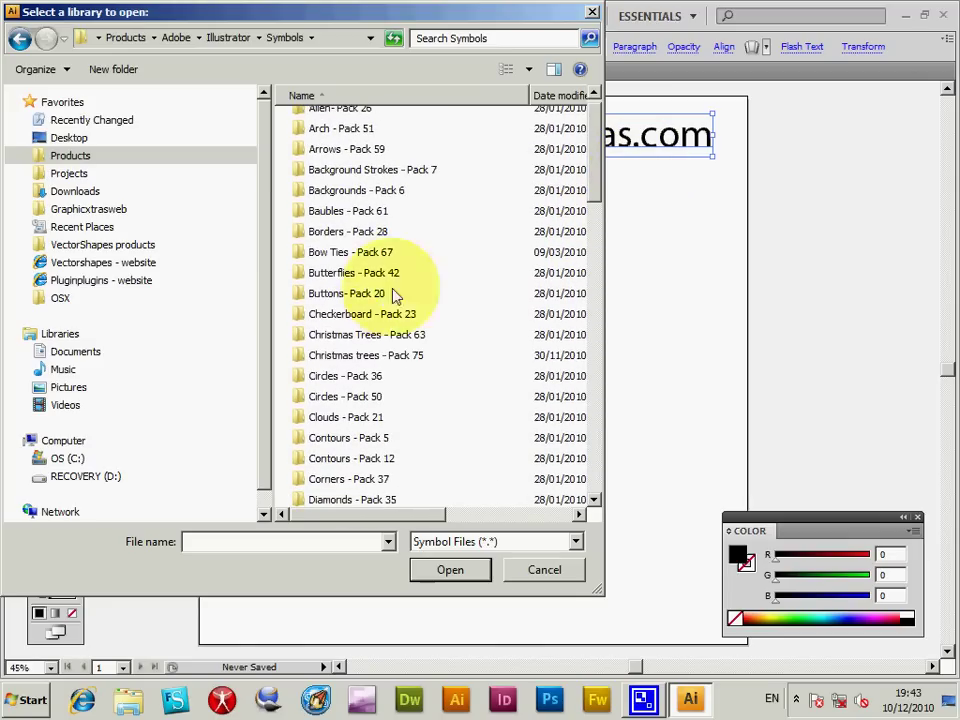
{"action": "double_click", "coordinate": [388, 358]}
{"action": "double_click", "coordinate": [355, 163]}
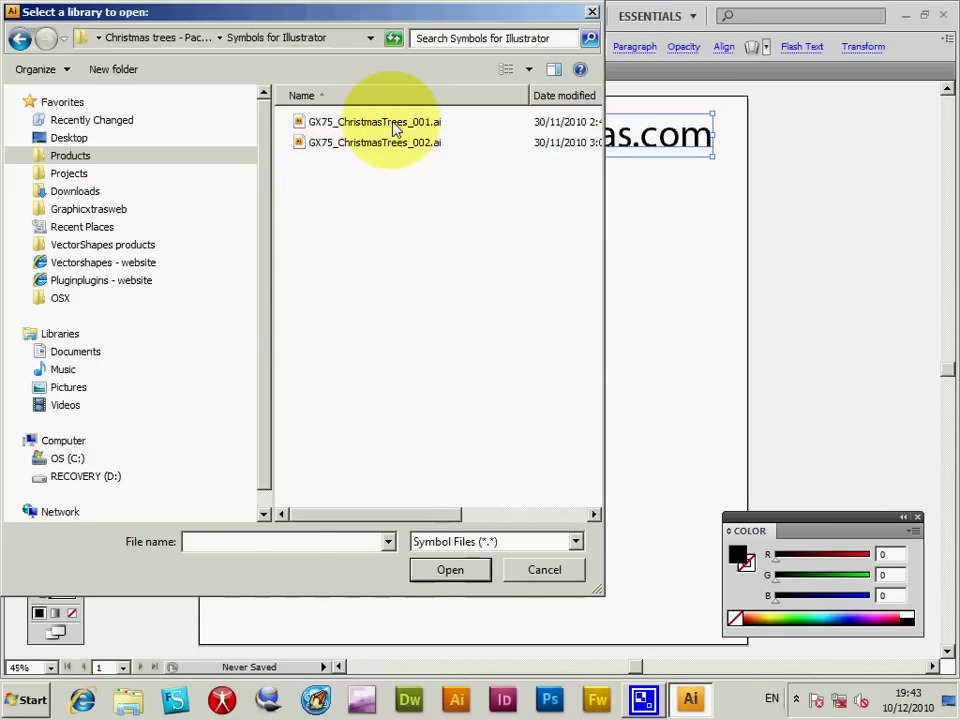
{"action": "left_click", "coordinate": [380, 122]}
{"action": "left_click", "coordinate": [440, 570]}
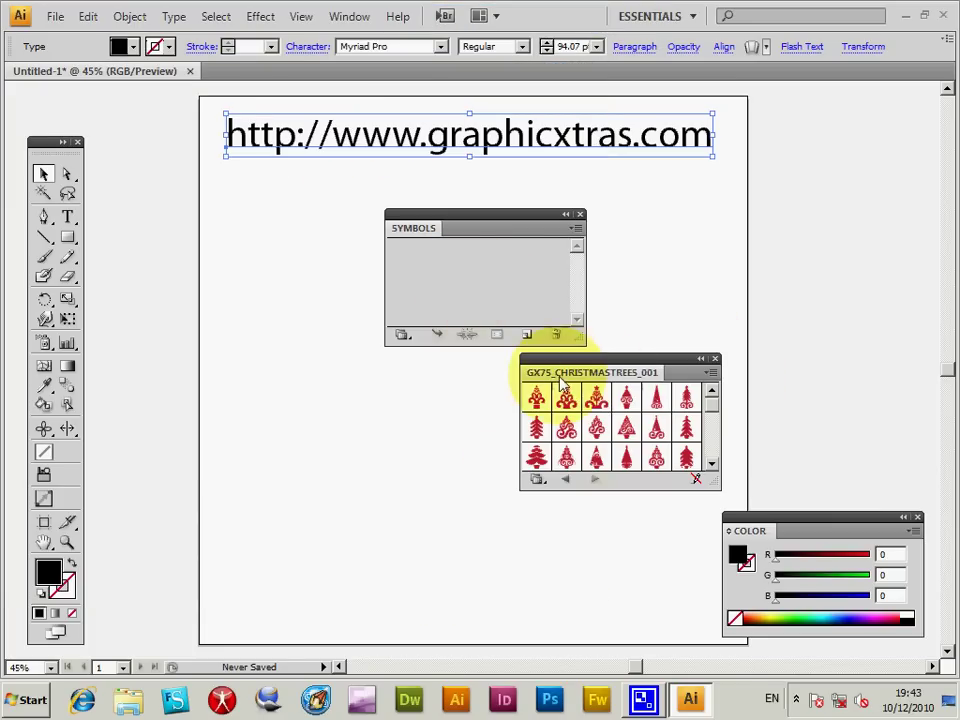
Place and enlarge the GX75 tree library beside the Symbols panel, then add its tree thumbnails to the document
{"action": "left_click_drag", "start_coordinate": [620, 362], "coordinate": [708, 213]}
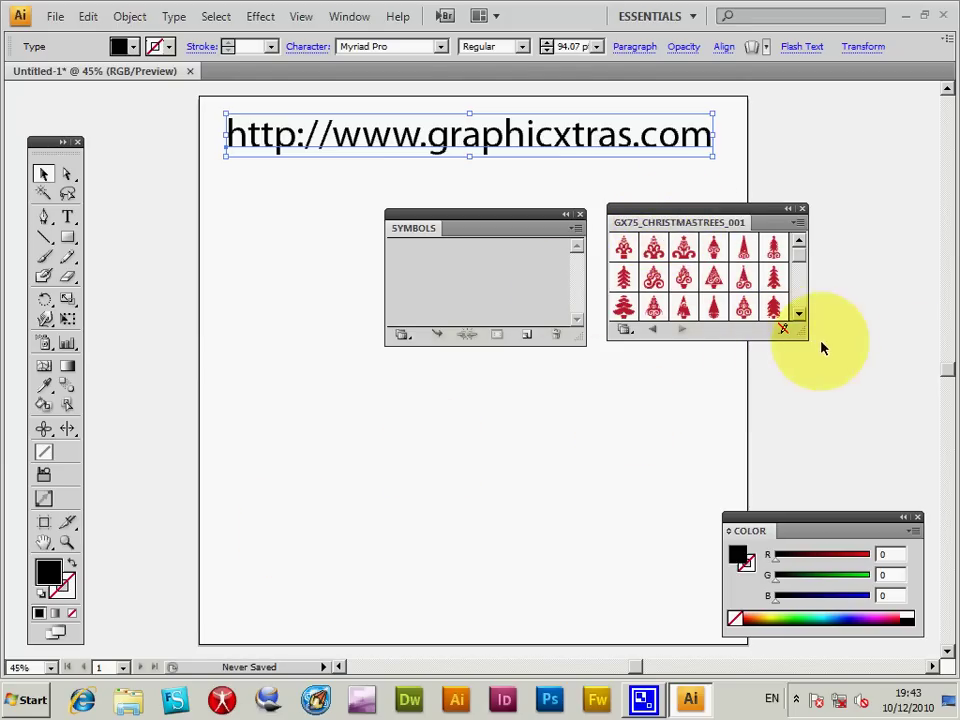
{"action": "left_click_drag", "start_coordinate": [805, 337], "coordinate": [838, 435]}
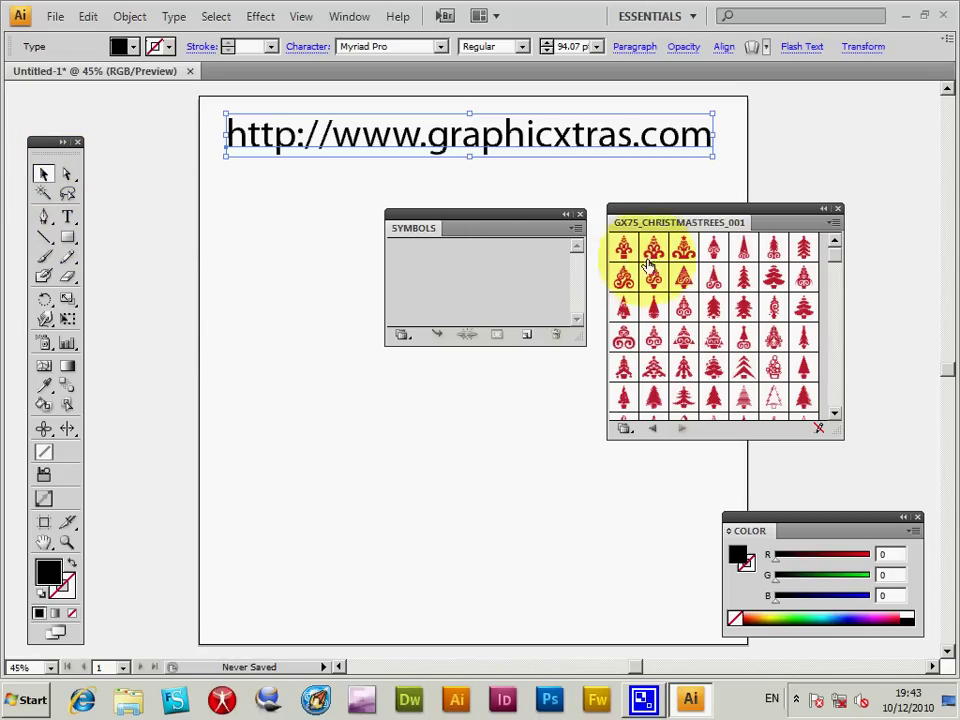
{"action": "left_click", "coordinate": [623, 307]}
{"action": "left_click", "coordinate": [652, 339]}
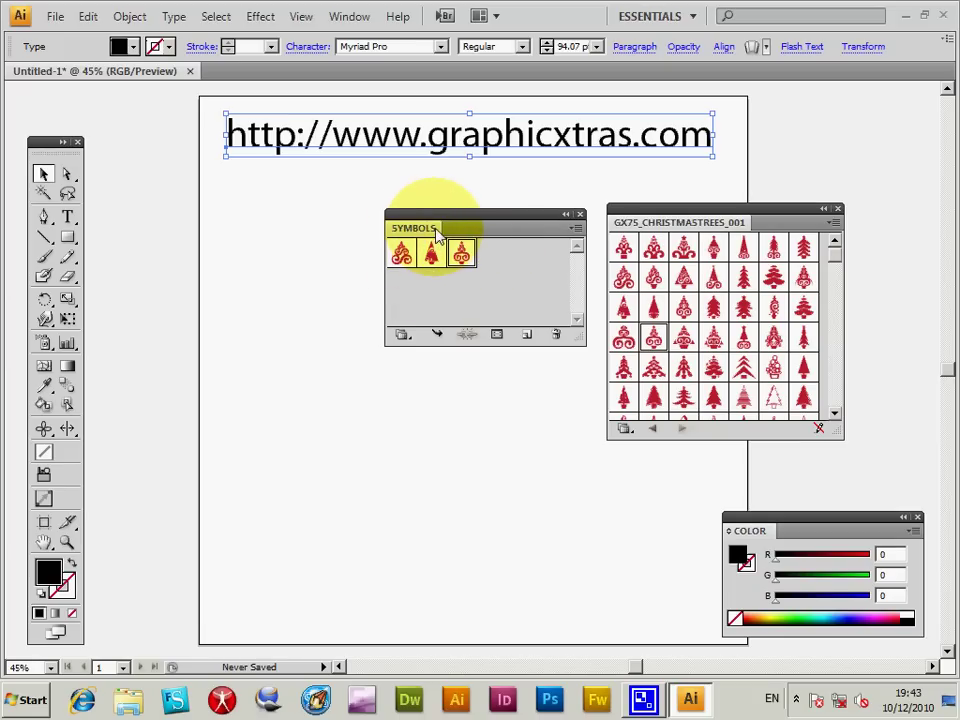
{"action": "left_click_drag", "start_coordinate": [436, 233], "coordinate": [407, 233]}
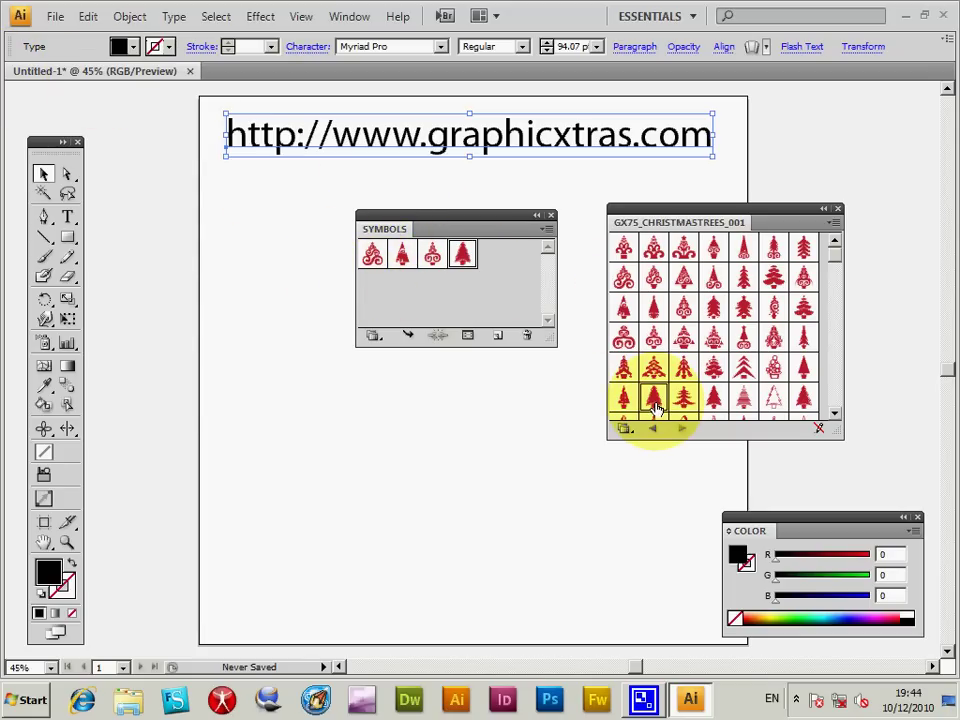
{"action": "left_click", "coordinate": [749, 374]}
{"action": "left_click", "coordinate": [773, 368]}
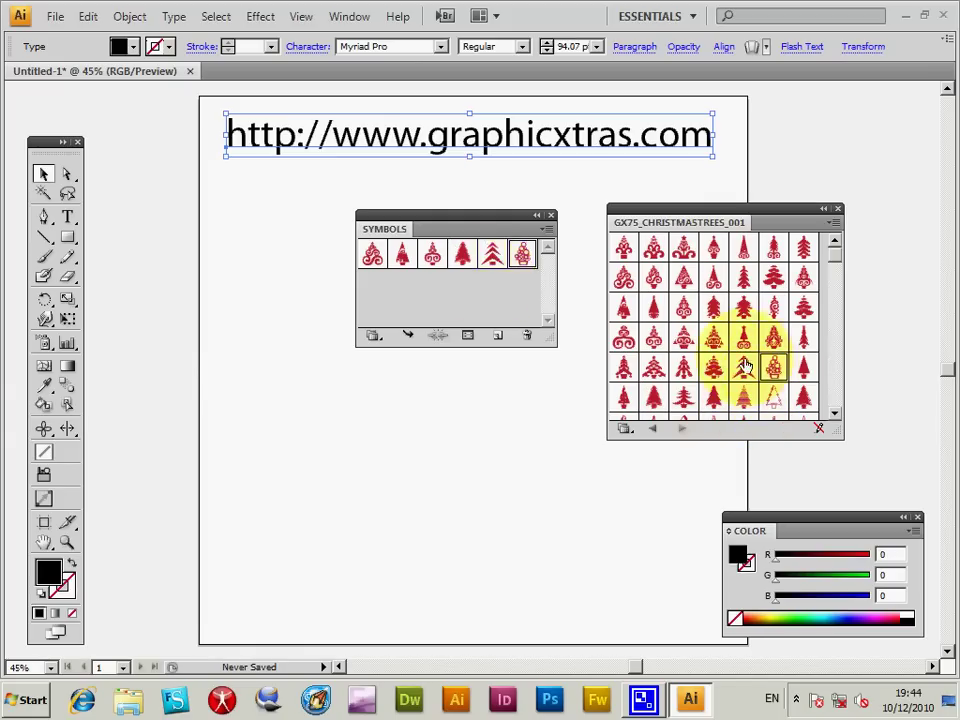
{"action": "left_click", "coordinate": [375, 289]}
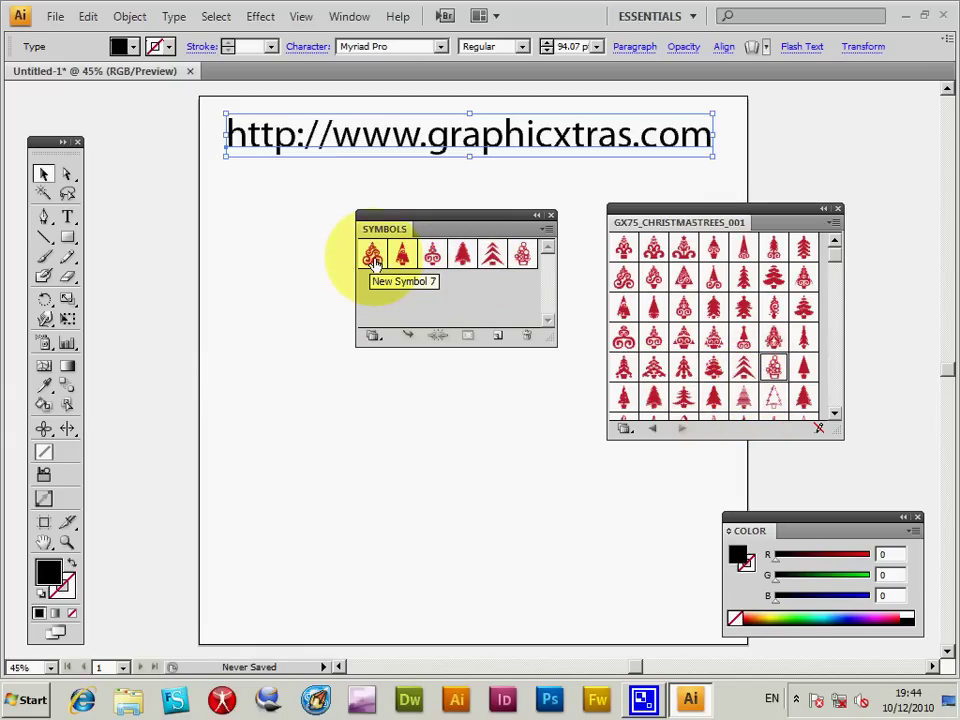
In isolation mode, recolour the New Symbol 7 tree to R54 G30 B45 and its star yellow-green
{"action": "double_click", "coordinate": [373, 257]}
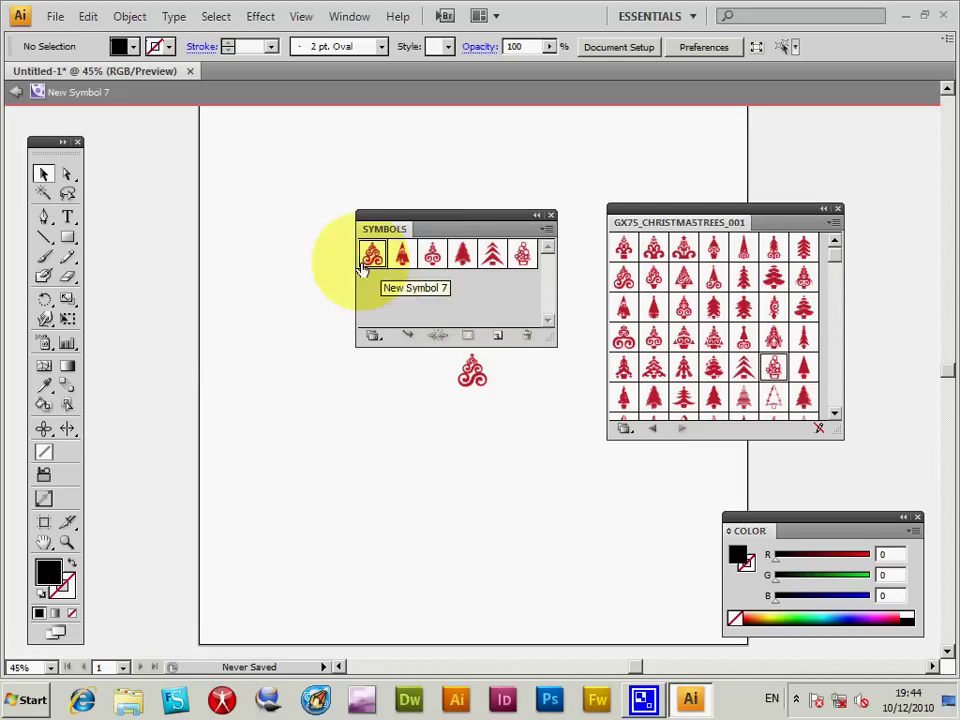
{"action": "left_click", "coordinate": [474, 370]}
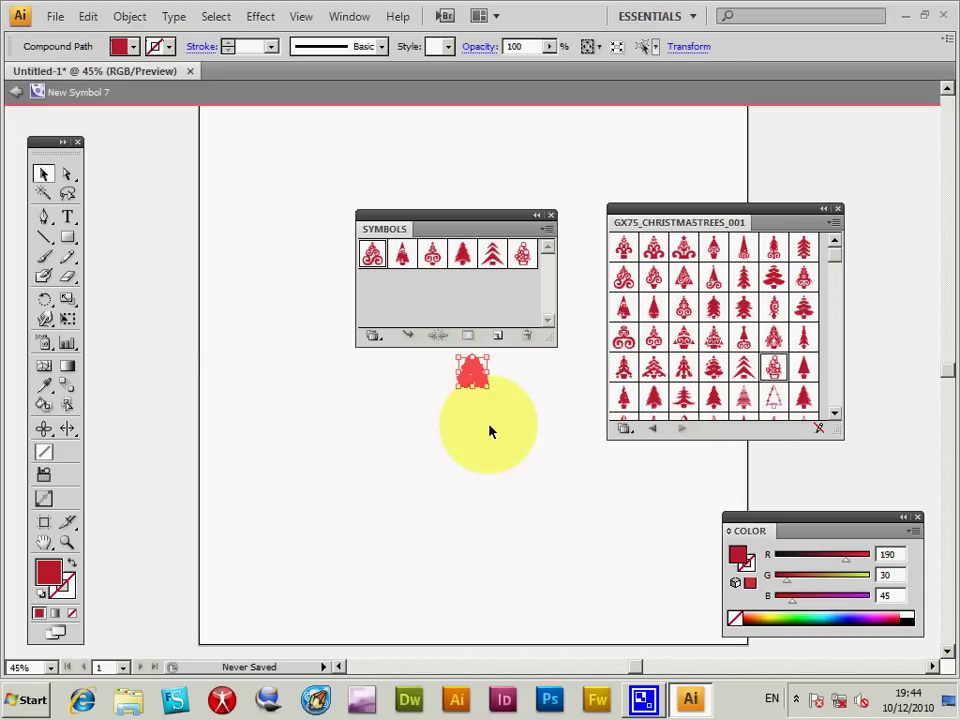
{"action": "left_click_drag", "start_coordinate": [815, 565], "coordinate": [793, 563]}
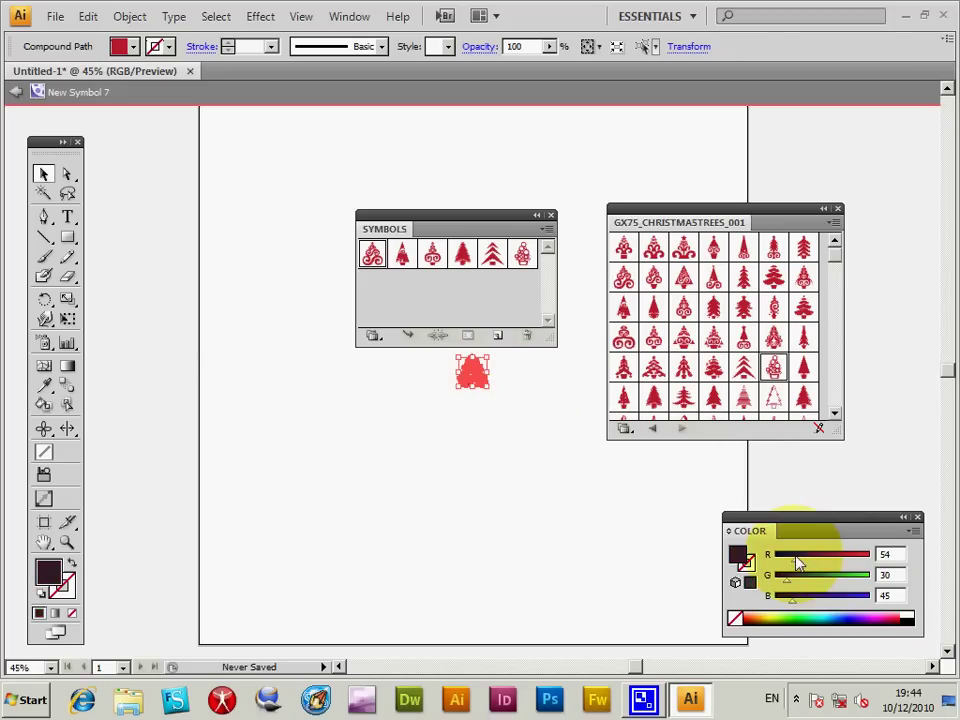
{"action": "left_click", "coordinate": [461, 420]}
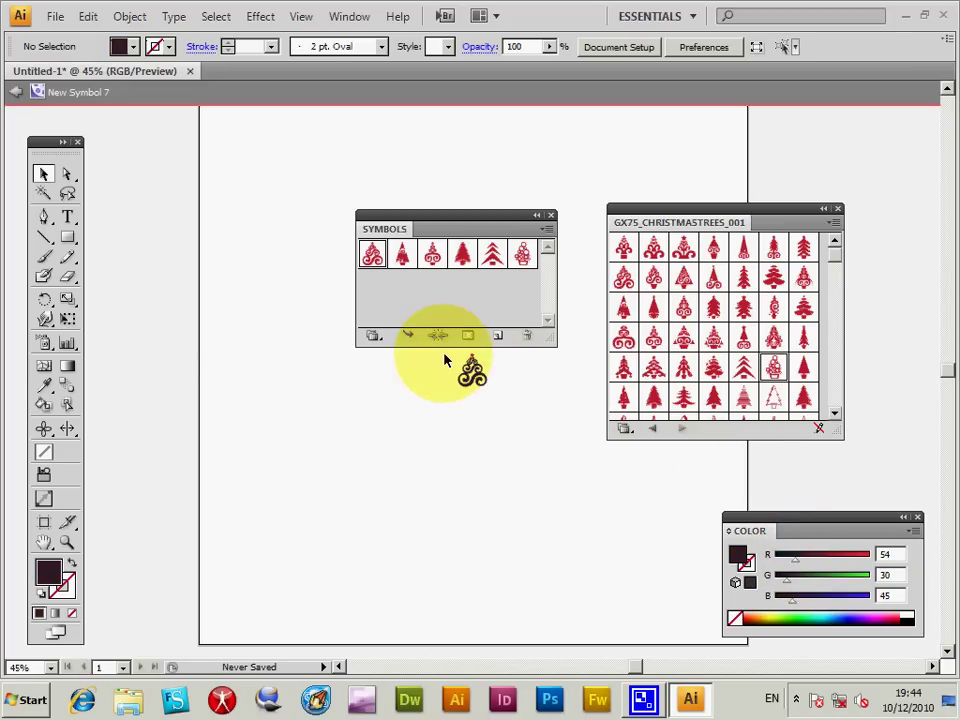
{"action": "left_click", "coordinate": [474, 361]}
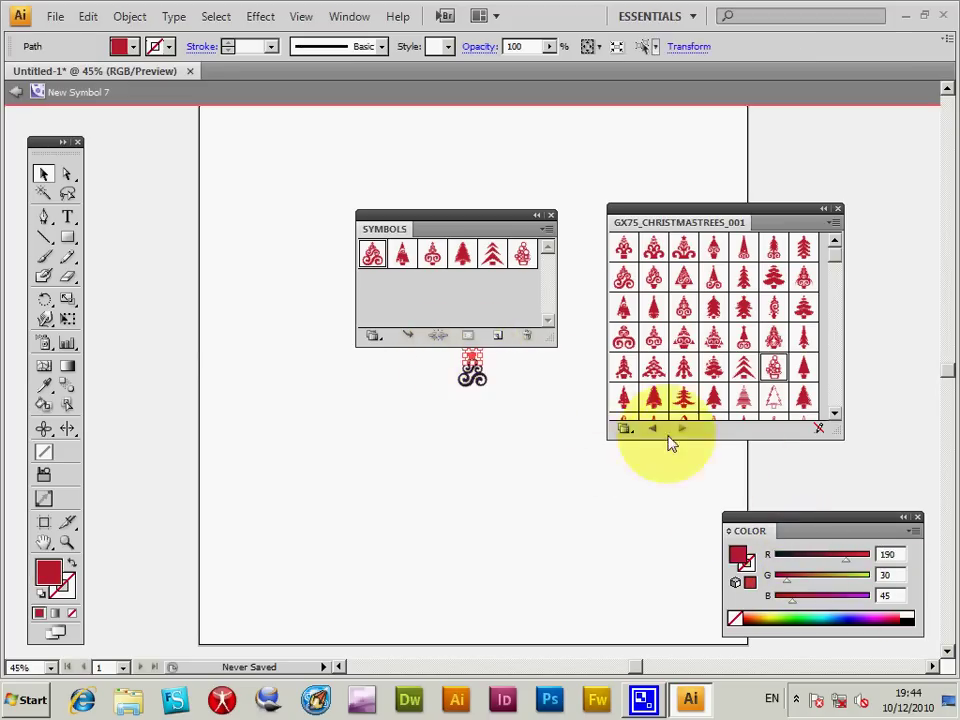
{"action": "left_click", "coordinate": [783, 611]}
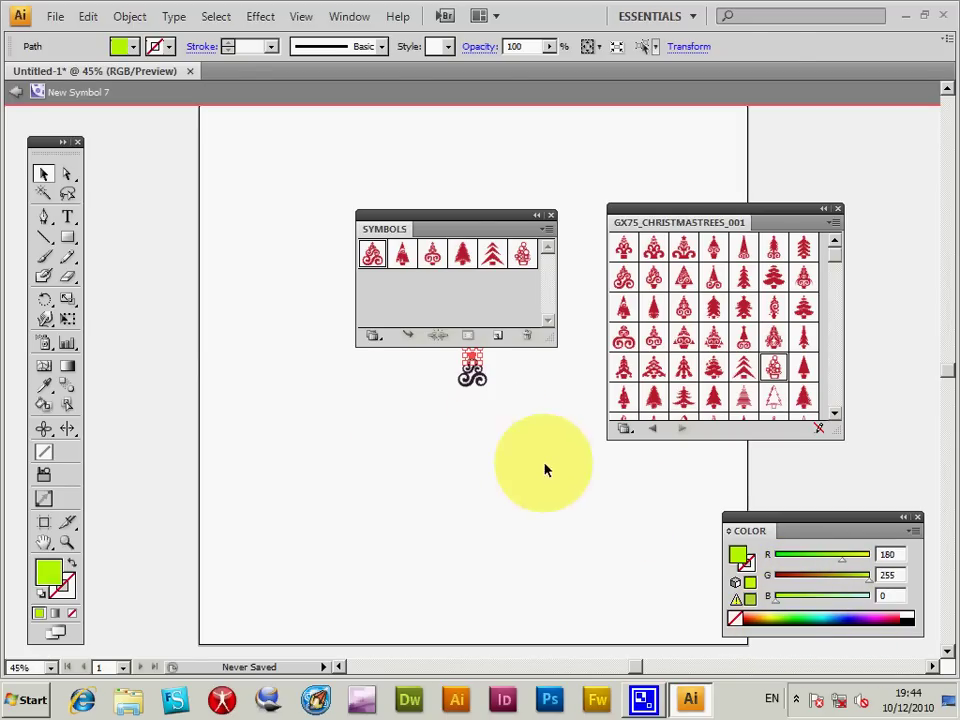
{"action": "left_click", "coordinate": [499, 394]}
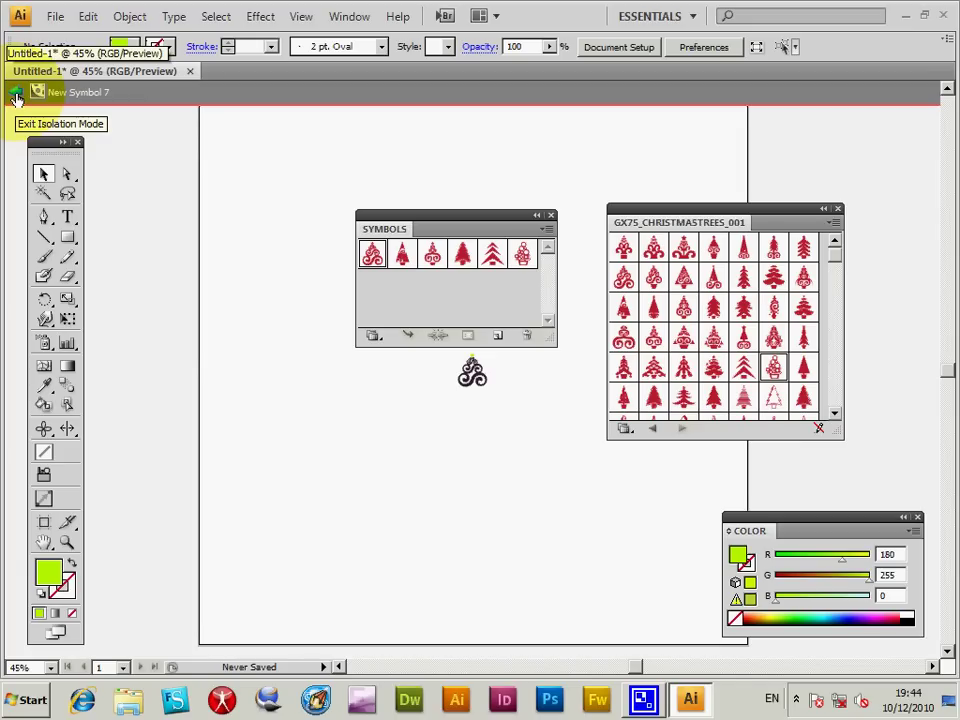
Exit isolation and place two New Symbol 7 trees: an enlarged one at left, a smaller one lower right
{"action": "left_click", "coordinate": [16, 96]}
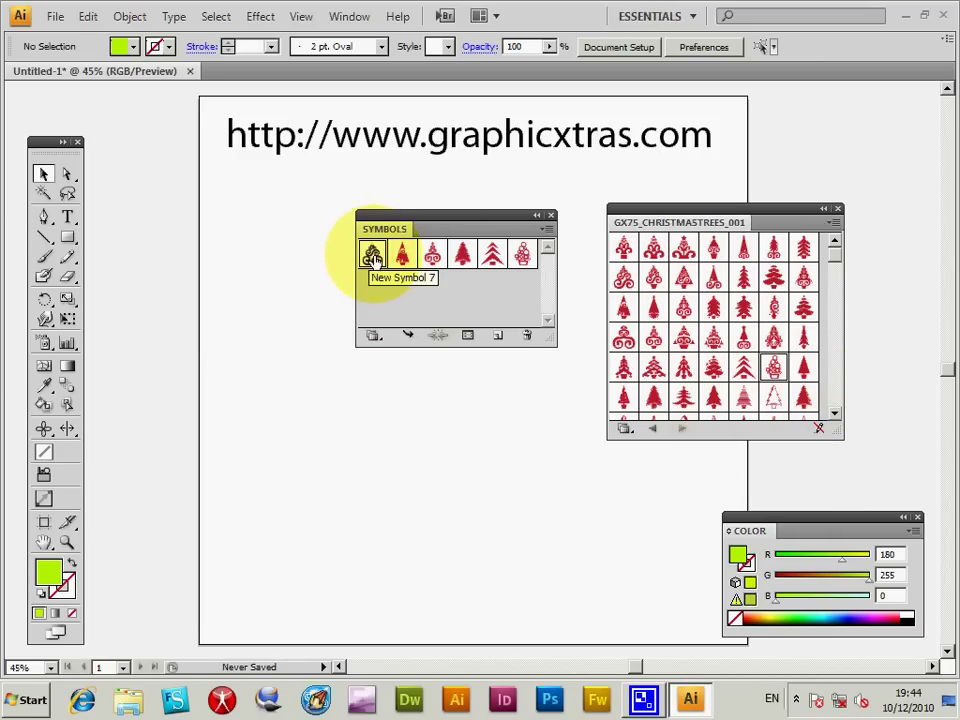
{"action": "left_click_drag", "start_coordinate": [372, 258], "coordinate": [350, 453]}
{"action": "left_click_drag", "start_coordinate": [321, 300], "coordinate": [263, 265]}
{"action": "left_click_drag", "start_coordinate": [372, 256], "coordinate": [256, 366]}
{"action": "left_click_drag", "start_coordinate": [343, 396], "coordinate": [447, 464]}
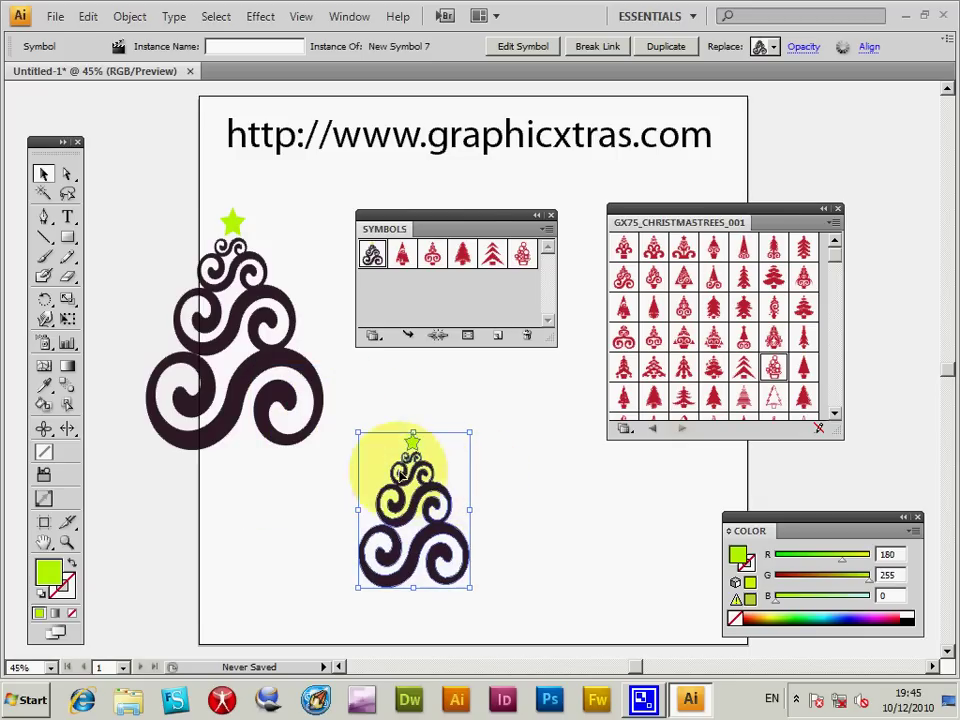
{"action": "left_click_drag", "start_coordinate": [356, 433], "coordinate": [336, 400]}
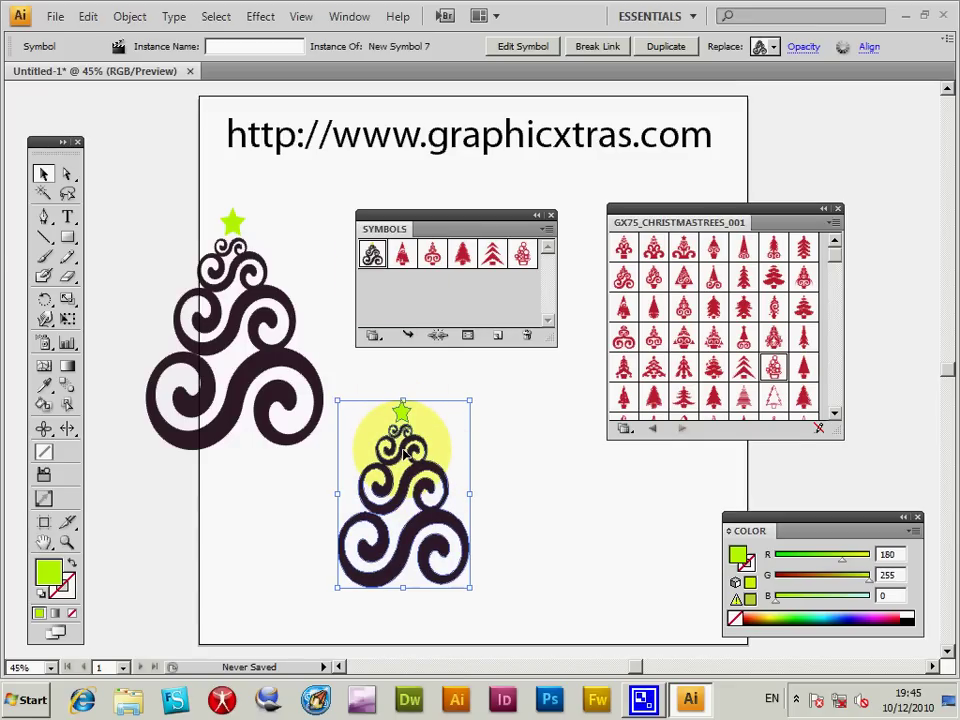
{"action": "double_click", "coordinate": [405, 453]}
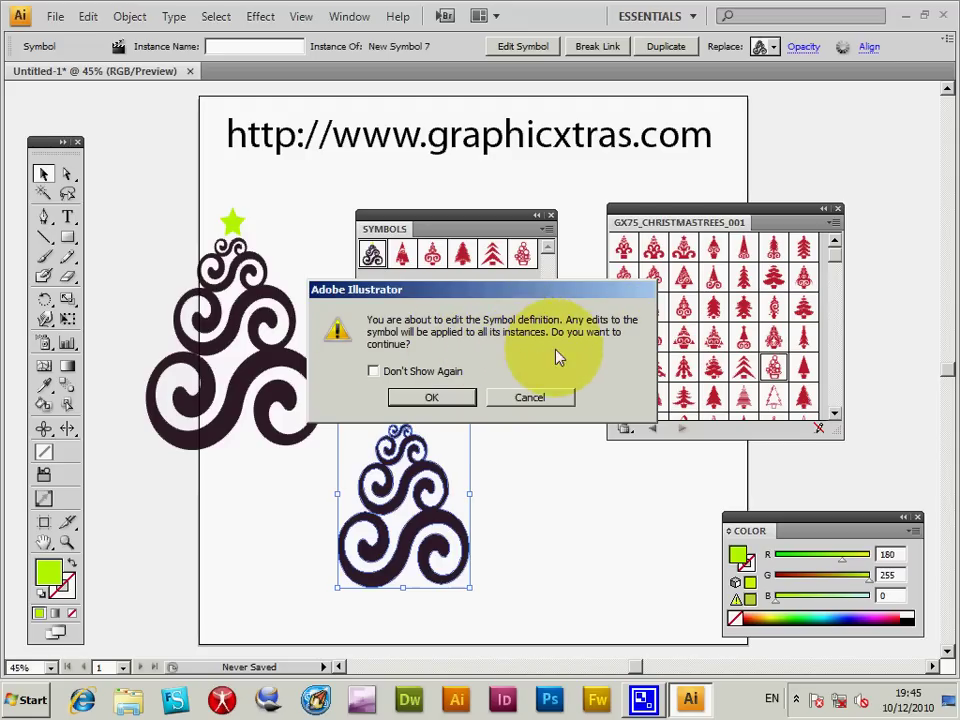
Confirm editing the symbol definition, then scale the tree artwork larger and make it dark blue
{"action": "left_click", "coordinate": [452, 404]}
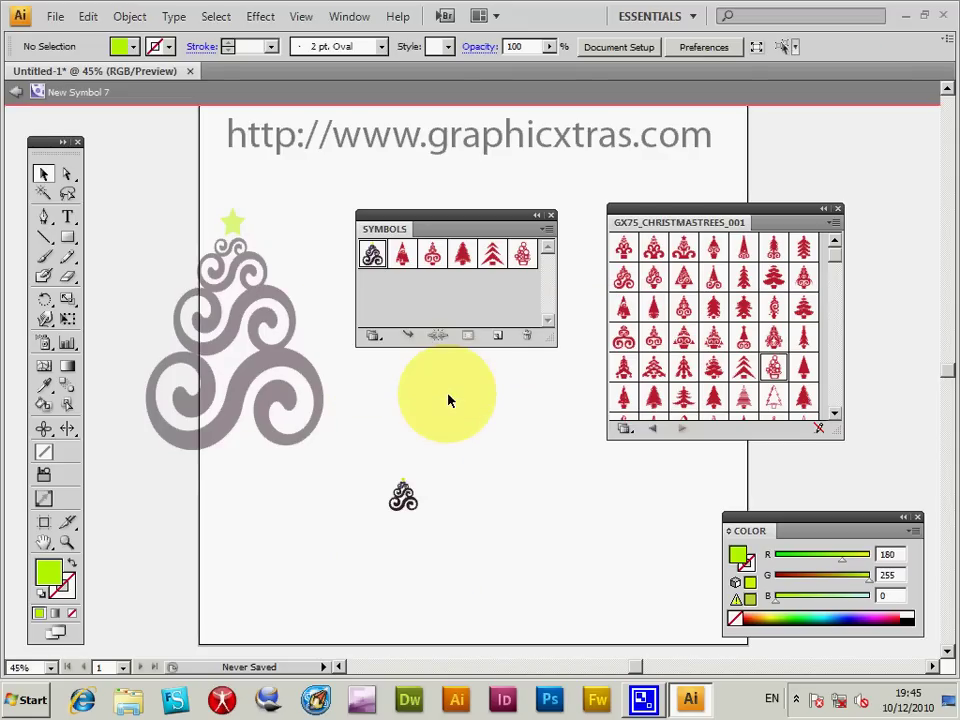
{"action": "left_click", "coordinate": [403, 508]}
{"action": "left_click_drag", "start_coordinate": [422, 516], "coordinate": [437, 547]}
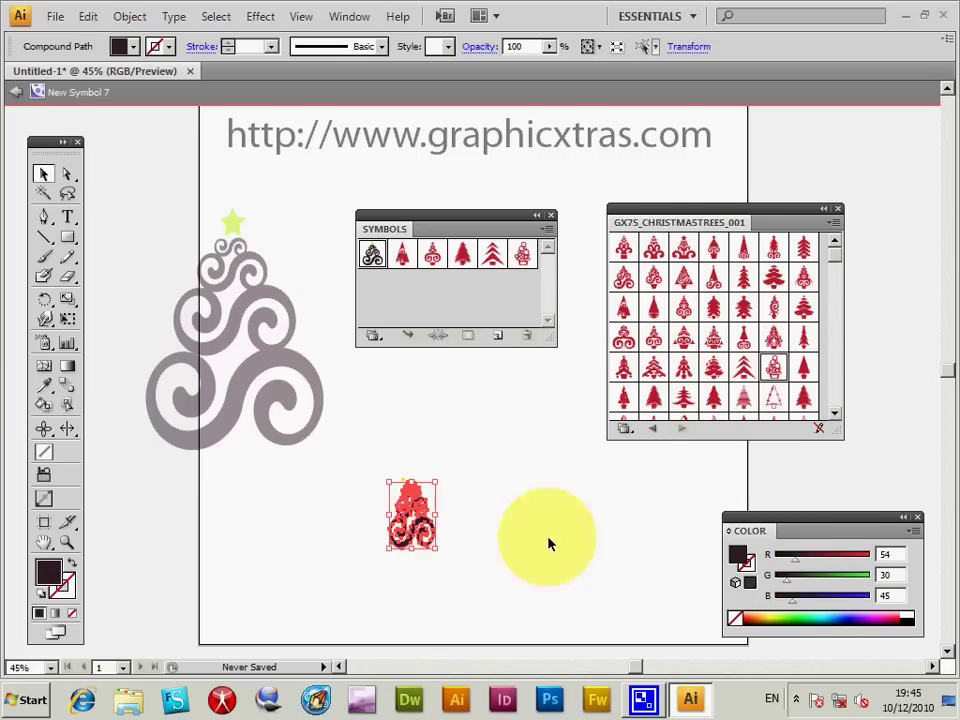
{"action": "left_click", "coordinate": [840, 614]}
{"action": "left_click", "coordinate": [335, 458]}
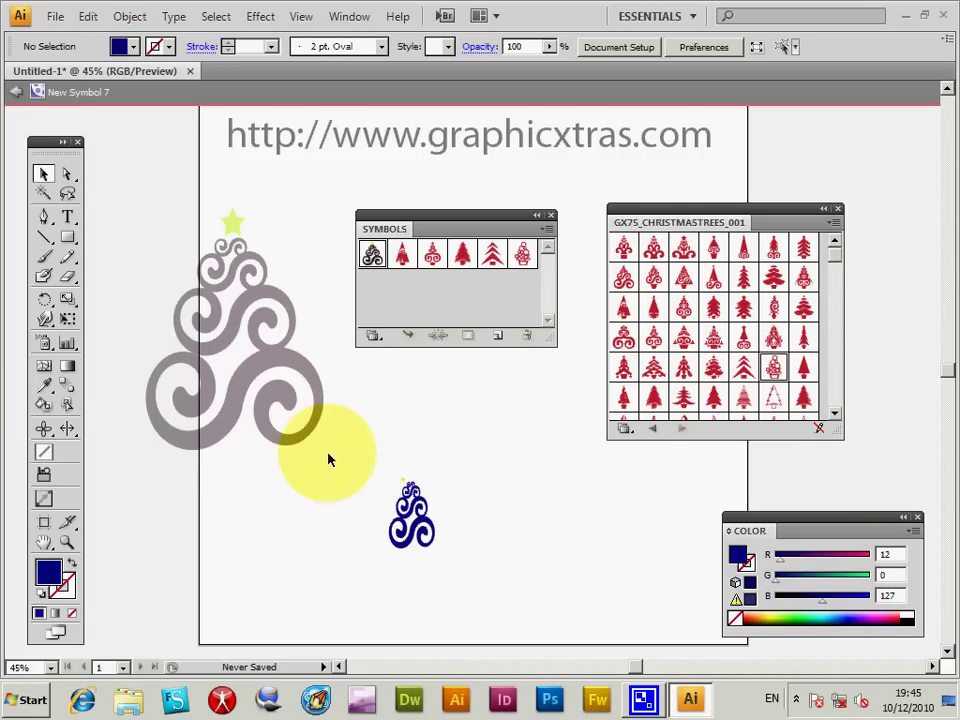
Position the yellow-green star on top of the blue tree
{"action": "left_click_drag", "start_coordinate": [381, 456], "coordinate": [450, 476]}
{"action": "key", "text": "l"}
{"action": "mouse_move", "coordinate": [398, 444]}
{"action": "left_mouse_down"}
{"action": "mouse_move", "coordinate": [450, 508]}
{"action": "mouse_move", "coordinate": [447, 490]}
{"action": "mouse_move", "coordinate": [401, 452]}
{"action": "mouse_move", "coordinate": [412, 469]}
{"action": "left_mouse_up"}
{"action": "key", "text": "v"}
{"action": "left_click", "coordinate": [471, 470]}
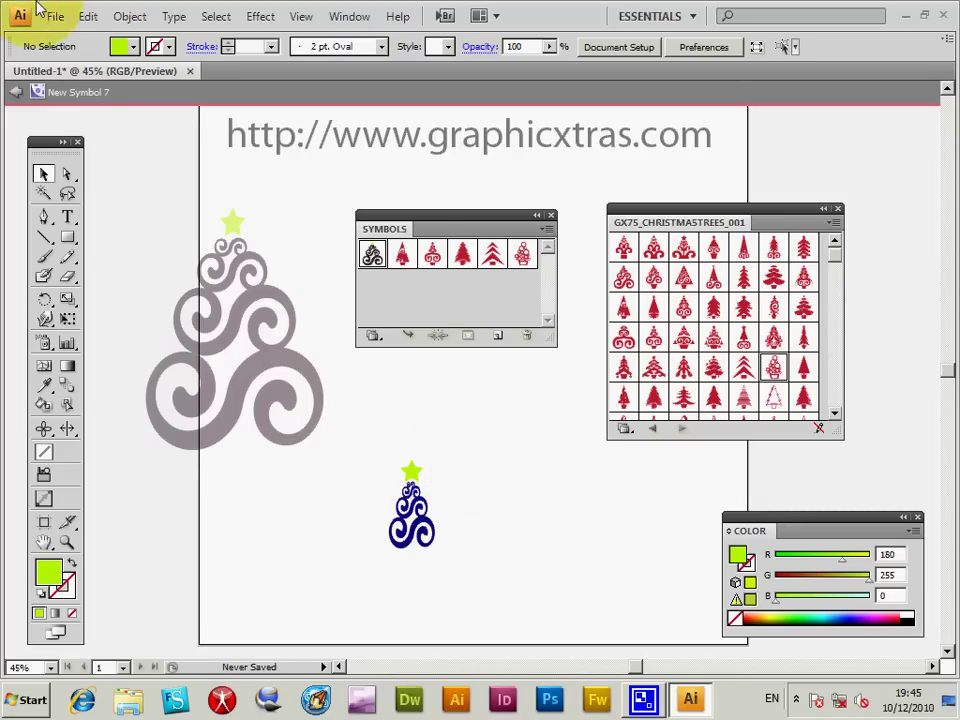
Exit isolation mode and delete both oversized tree instances
{"action": "left_click", "coordinate": [16, 95]}
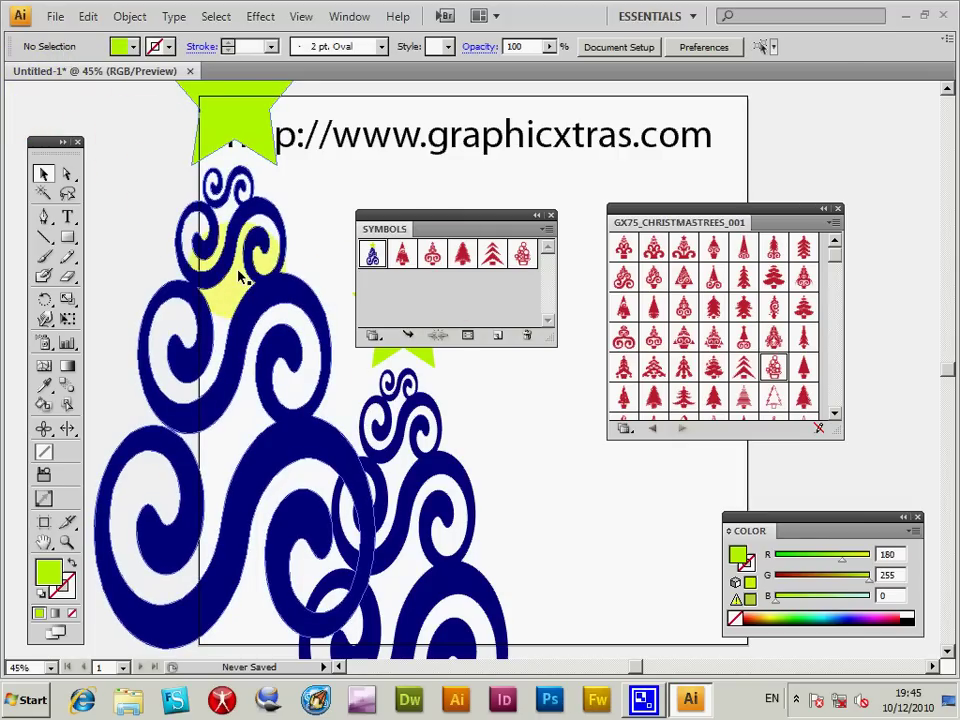
{"action": "left_click", "coordinate": [205, 240]}
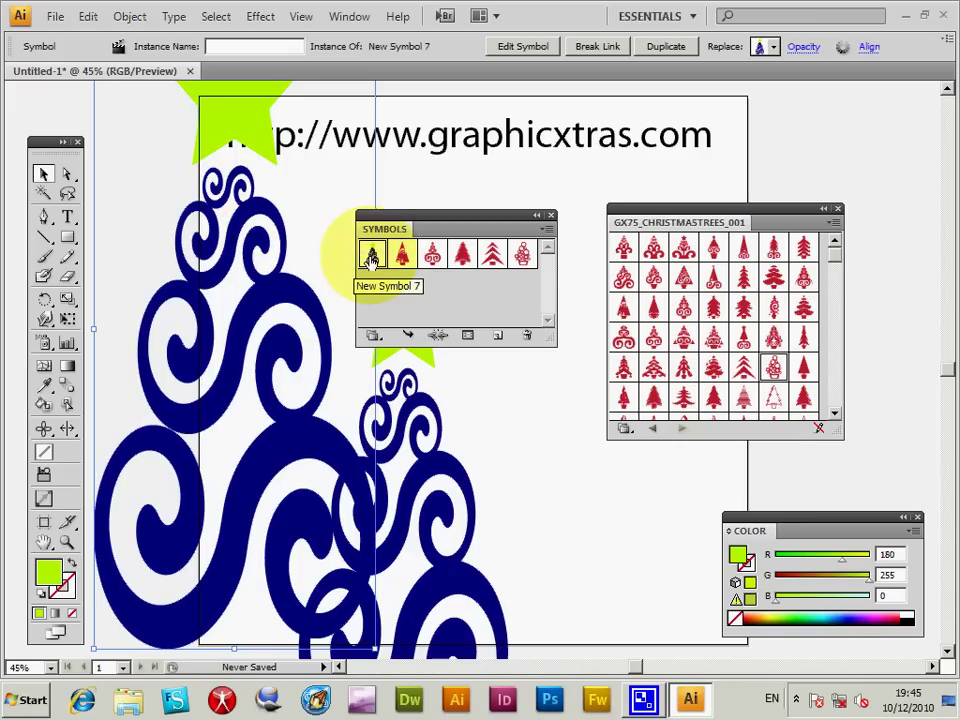
{"action": "left_click_drag", "start_coordinate": [197, 148], "coordinate": [203, 308]}
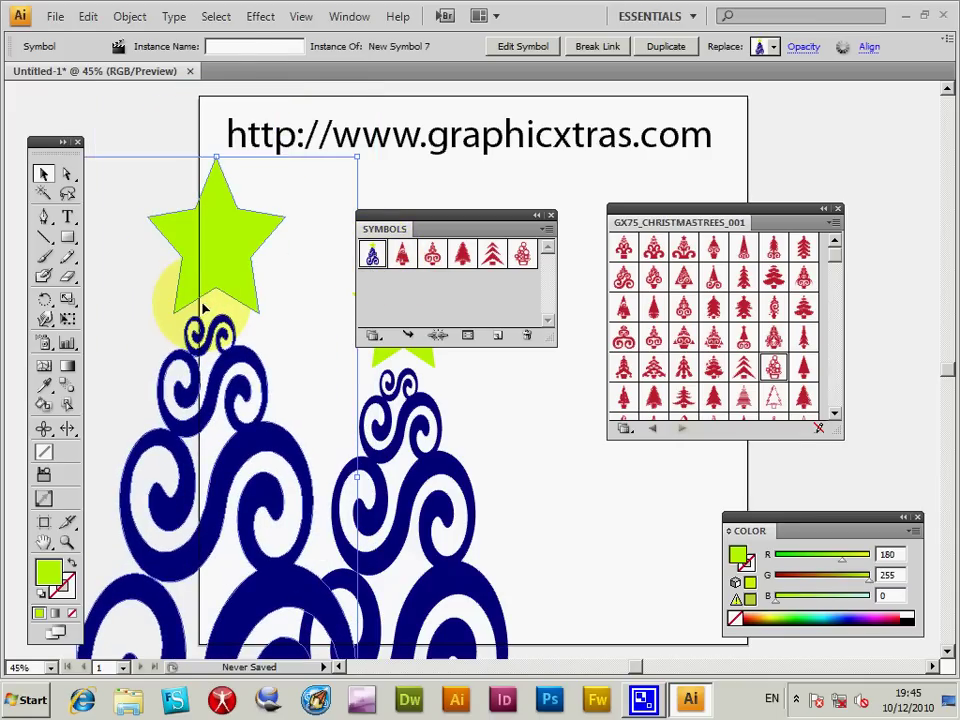
{"action": "key", "text": "Delete"}
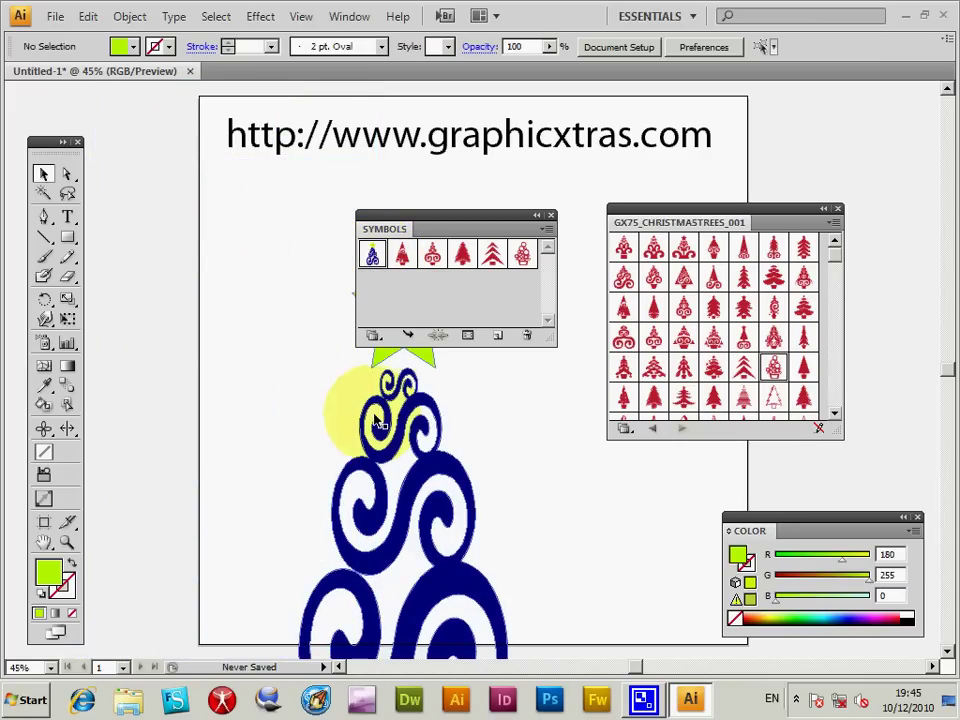
{"action": "left_click_drag", "start_coordinate": [391, 402], "coordinate": [281, 400]}
{"action": "key", "text": "Delete"}
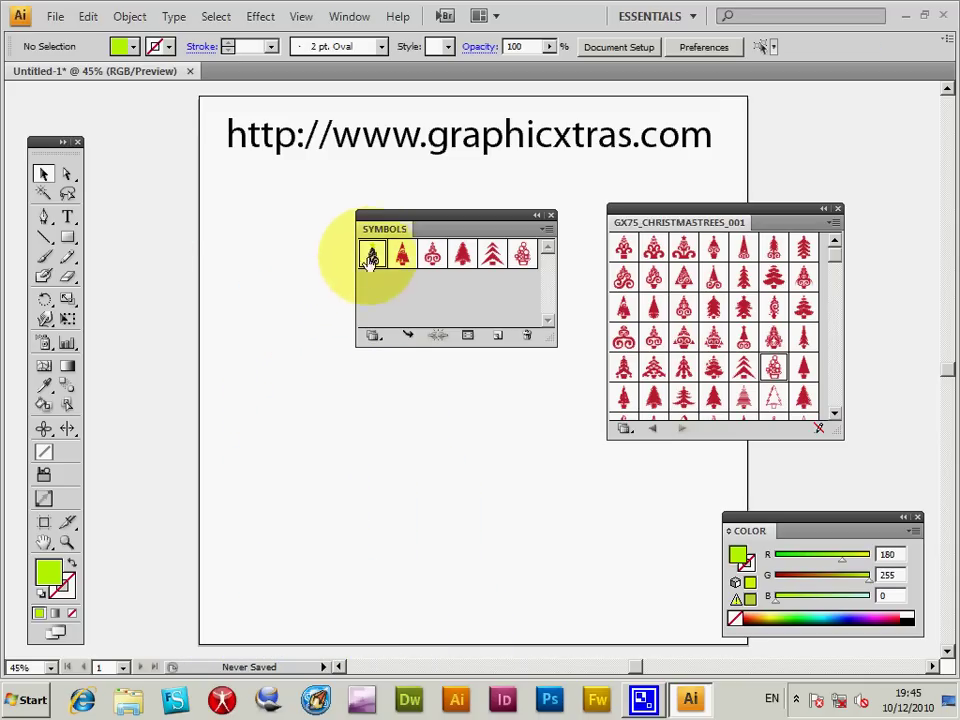
Place a fresh New Symbol 7 tree on the artboard, enlarge it, and move it down-right
{"action": "left_click_drag", "start_coordinate": [372, 256], "coordinate": [213, 292]}
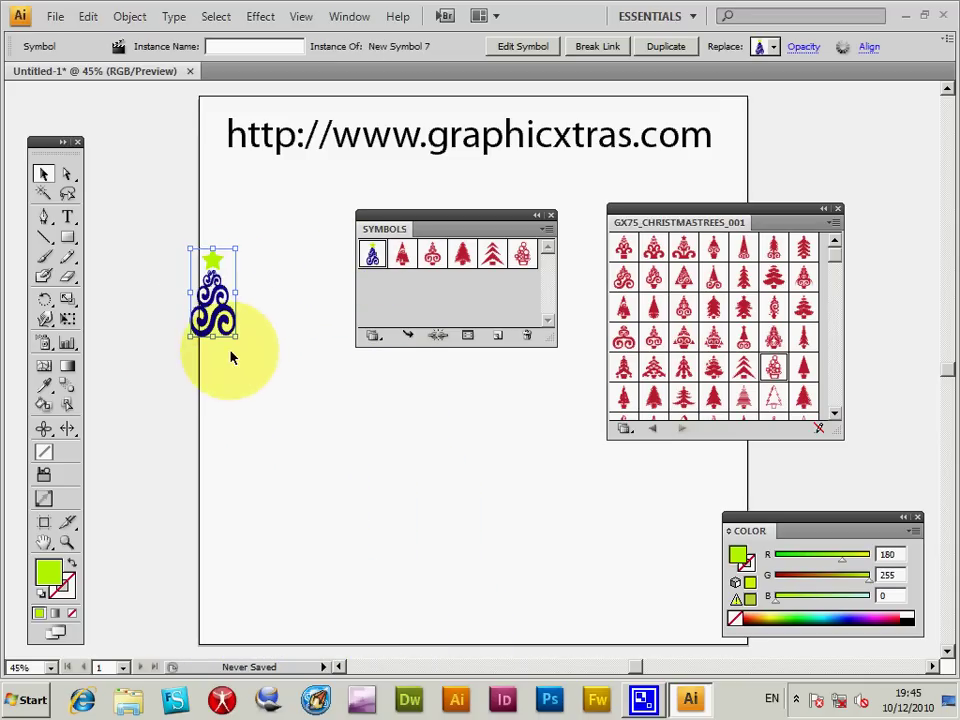
{"action": "left_click_drag", "start_coordinate": [235, 333], "coordinate": [329, 522]}
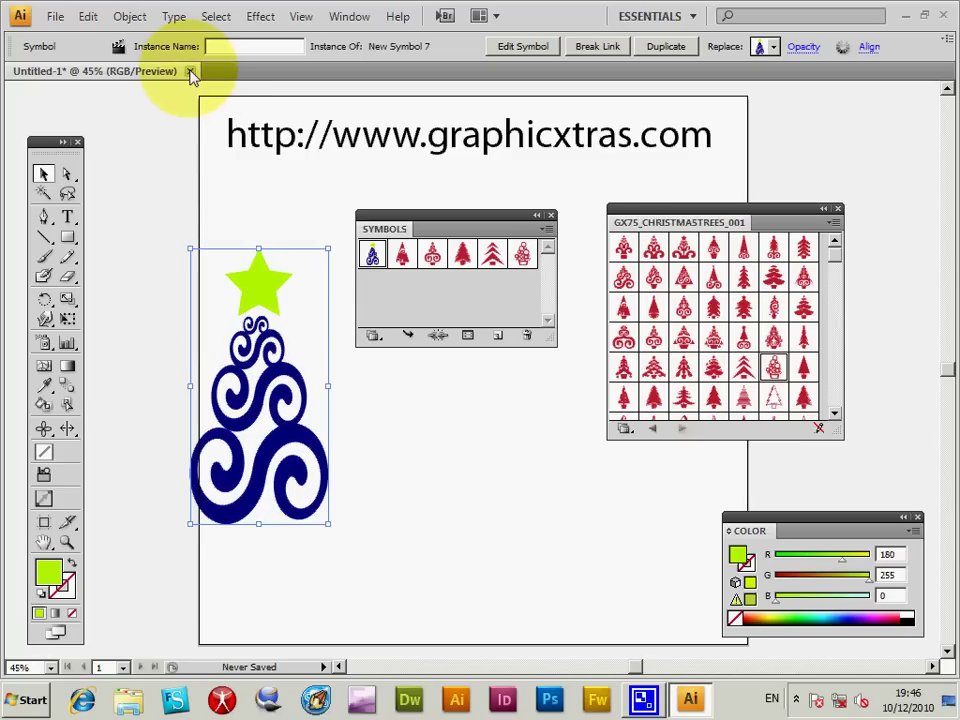
{"action": "left_click_drag", "start_coordinate": [257, 274], "coordinate": [326, 335]}
Open GX75_ChristmasTrees_001.ai from Christmas trees - Pack 75 > Symbols for Illustrator as a document
{"action": "left_click", "coordinate": [55, 17]}
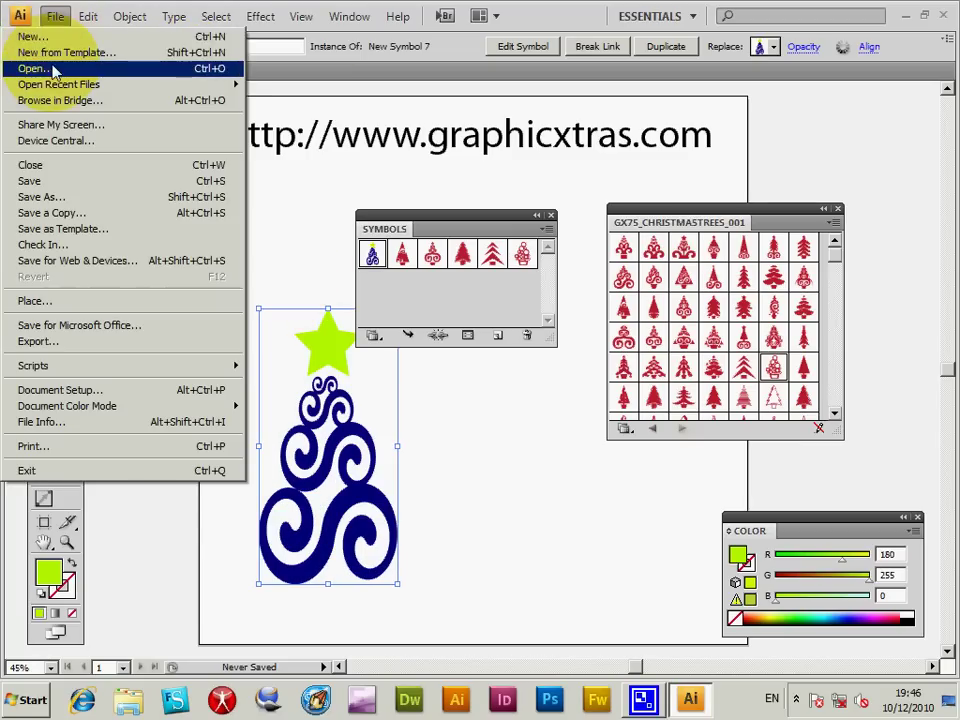
{"action": "left_click", "coordinate": [58, 66]}
{"action": "left_click", "coordinate": [216, 40]}
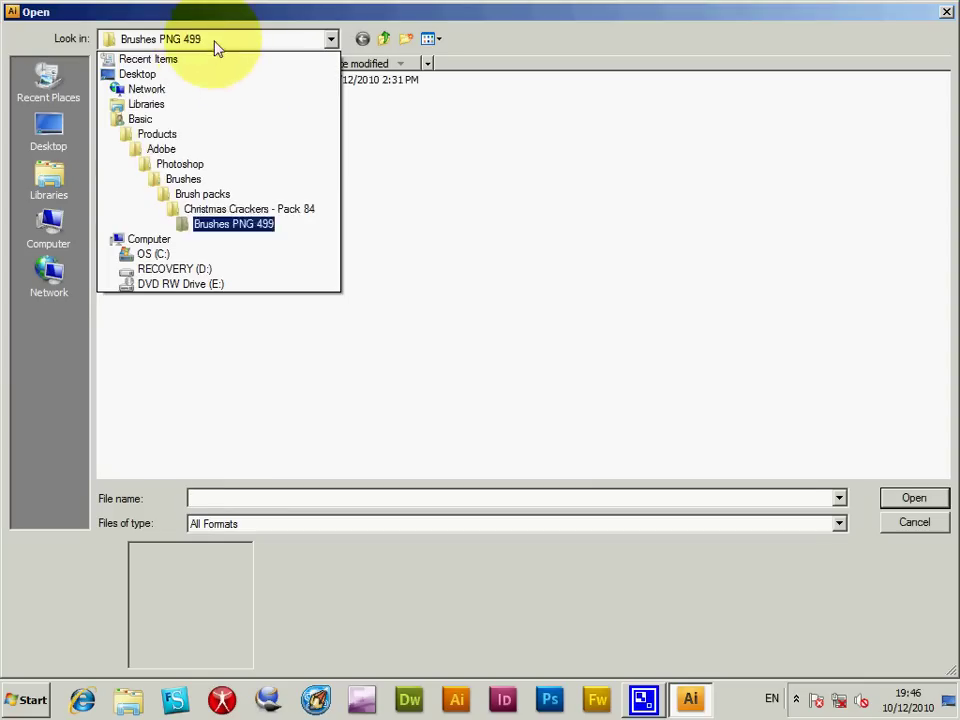
{"action": "left_click", "coordinate": [148, 134]}
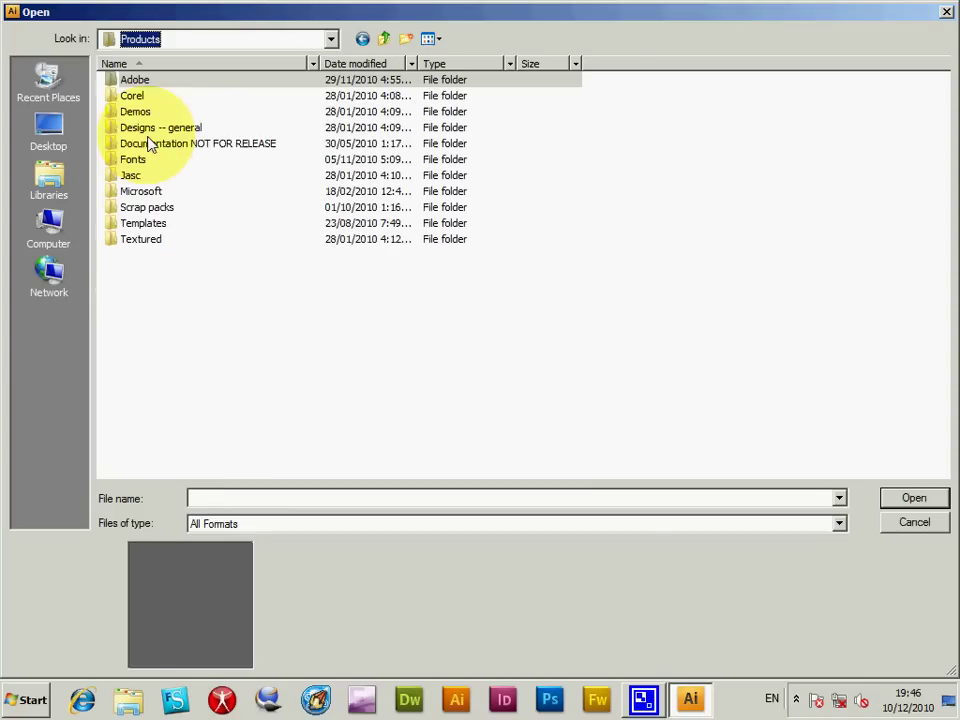
{"action": "double_click", "coordinate": [133, 80]}
{"action": "double_click", "coordinate": [455, 128]}
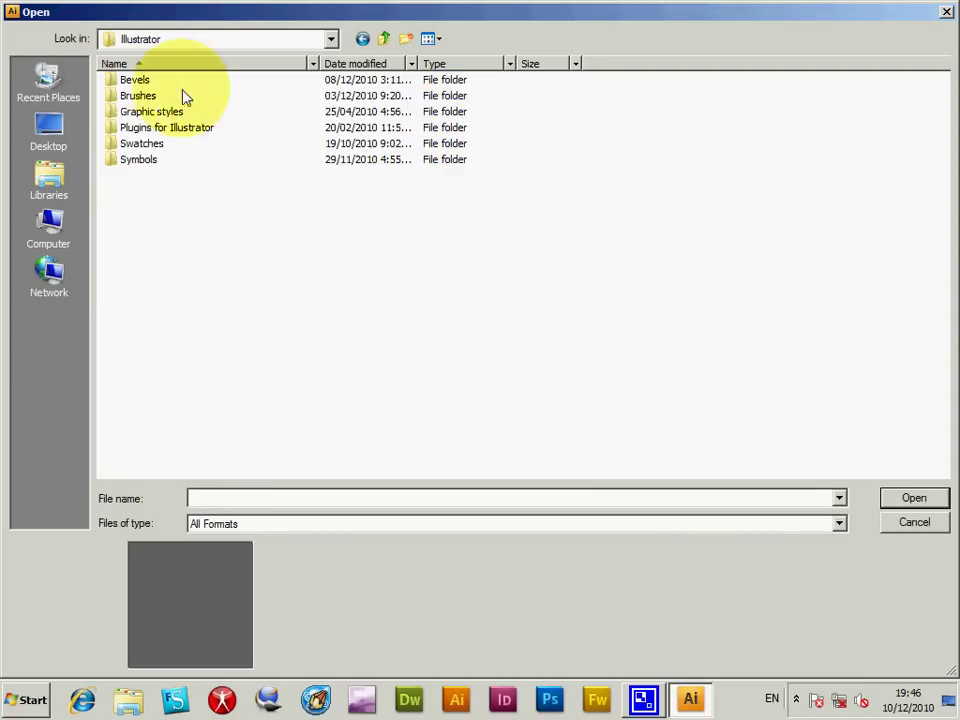
{"action": "double_click", "coordinate": [140, 161]}
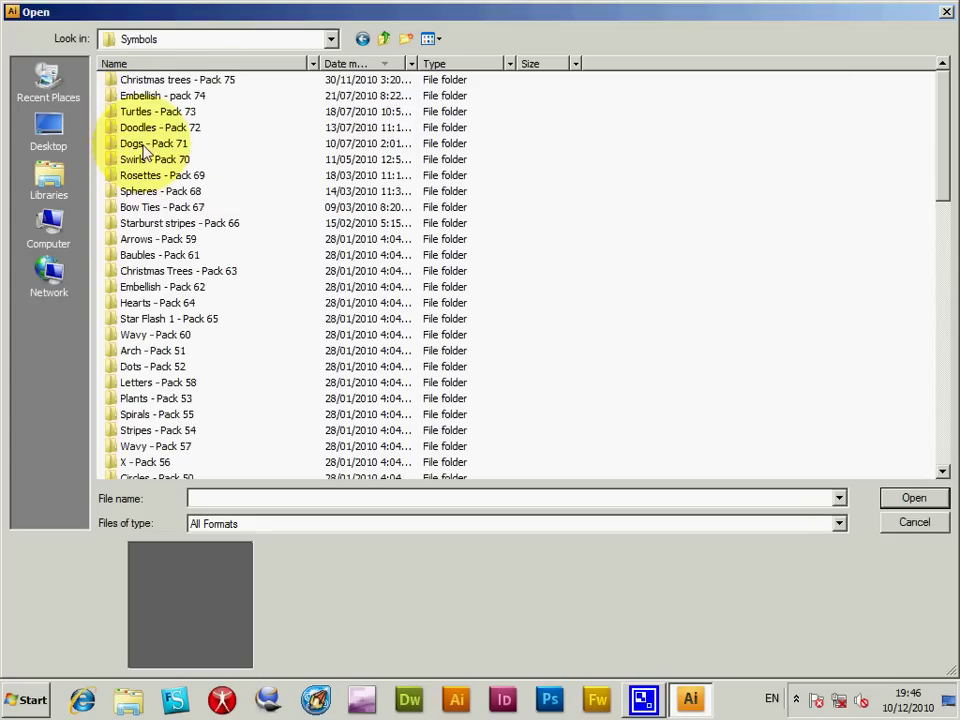
{"action": "double_click", "coordinate": [163, 80]}
{"action": "double_click", "coordinate": [160, 111]}
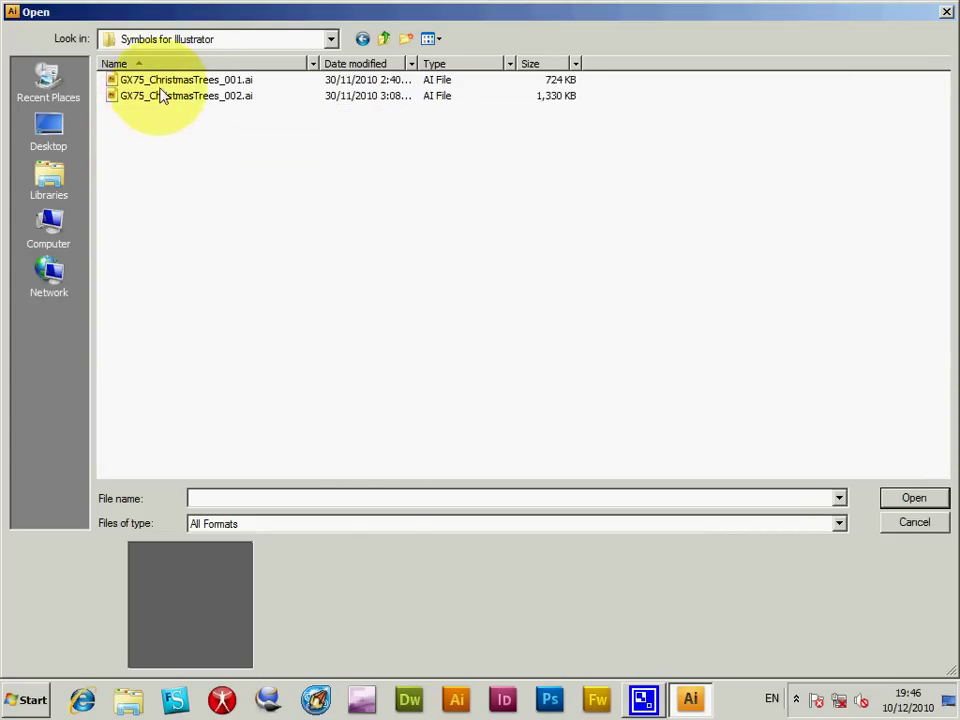
{"action": "left_click", "coordinate": [176, 95]}
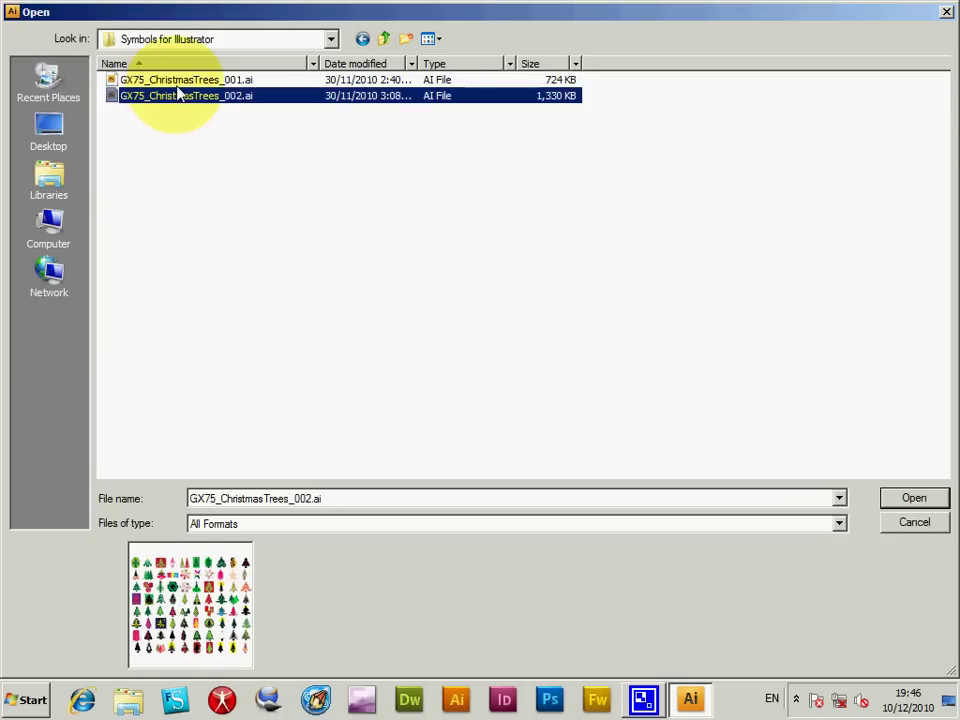
{"action": "key", "text": "Up"}
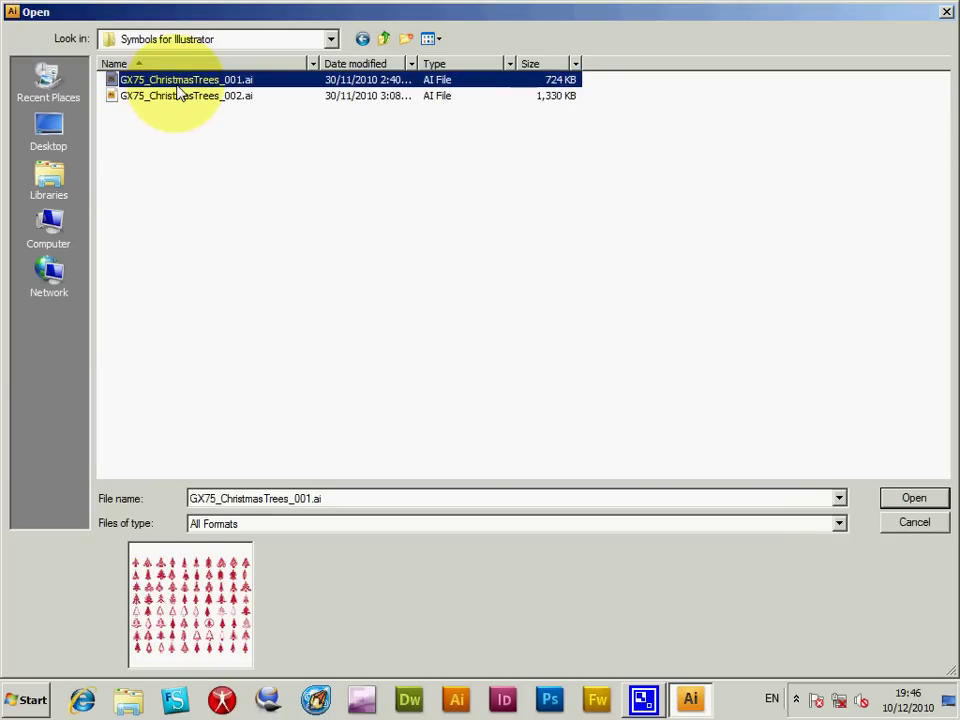
{"action": "left_click", "coordinate": [914, 500]}
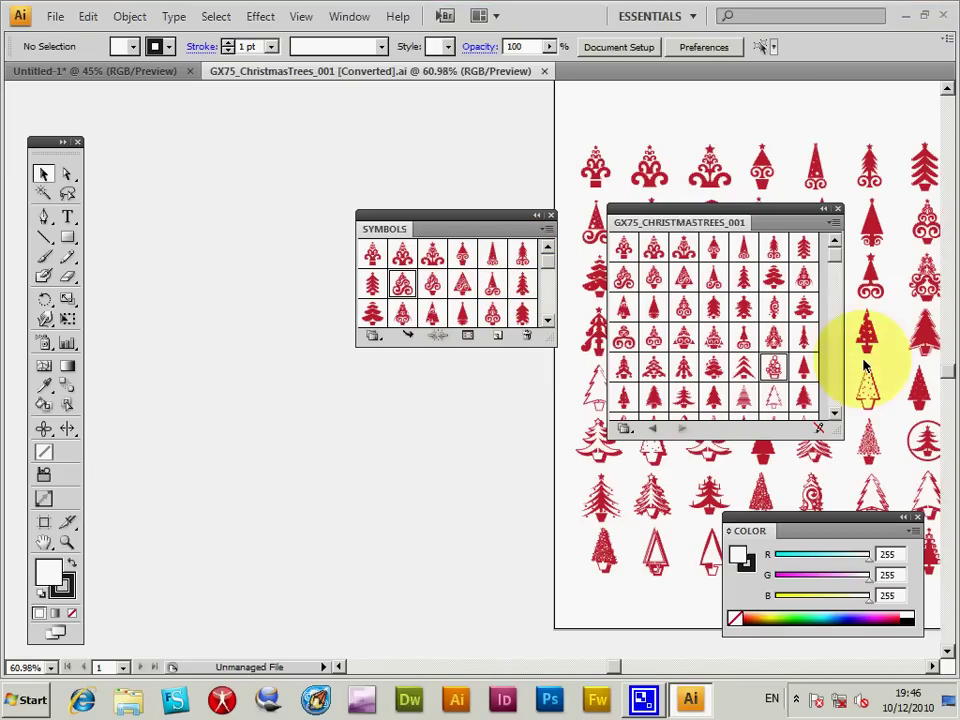
Move the Symbols panel to the upper left, enlarge it, and dock the trees library below
{"action": "left_click_drag", "start_coordinate": [680, 230], "coordinate": [656, 238]}
{"action": "left_click_drag", "start_coordinate": [395, 232], "coordinate": [186, 132]}
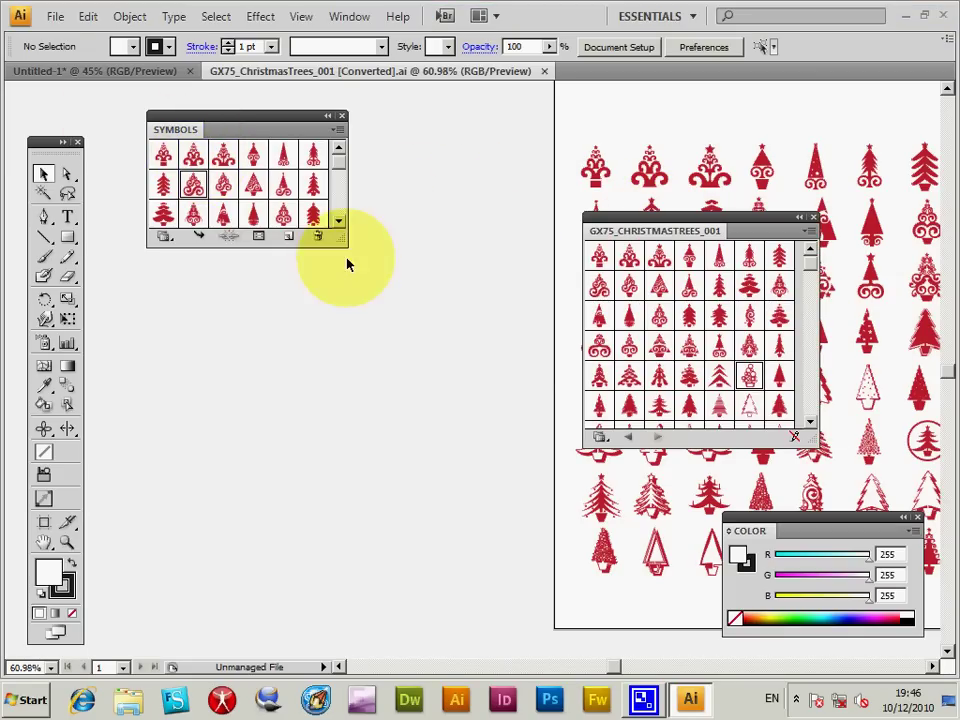
{"action": "left_click_drag", "start_coordinate": [343, 238], "coordinate": [482, 400]}
{"action": "left_click_drag", "start_coordinate": [649, 230], "coordinate": [320, 425]}
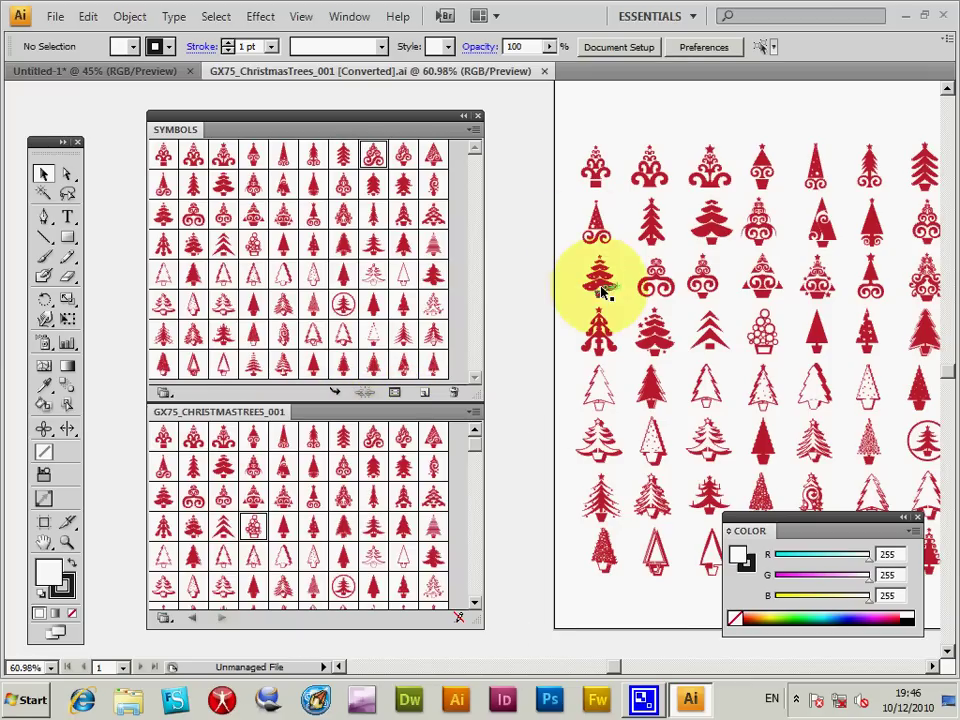
Turn the first tree in the second row gold (190/163/45) and drag it into the enlarged Symbols panel
{"action": "left_click", "coordinate": [598, 228]}
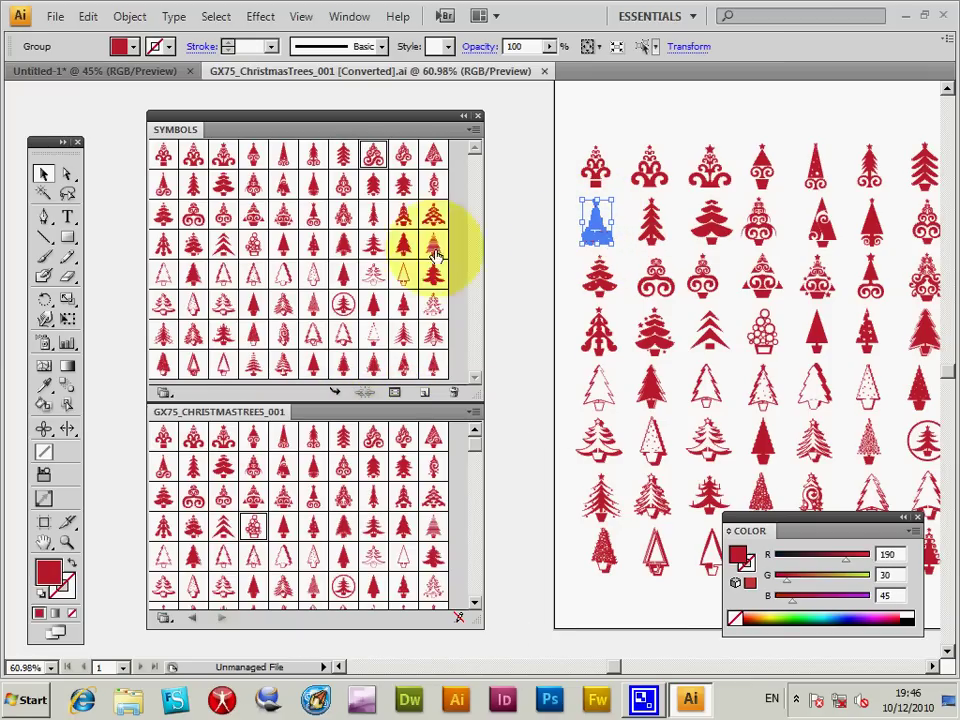
{"action": "left_click", "coordinate": [838, 583]}
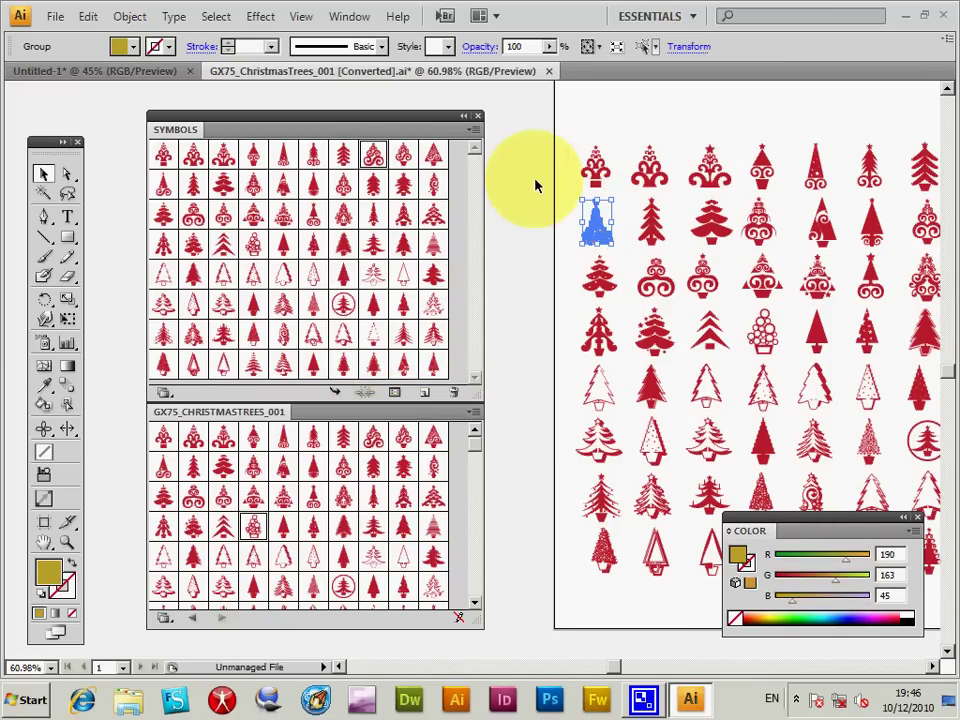
{"action": "left_click", "coordinate": [536, 186]}
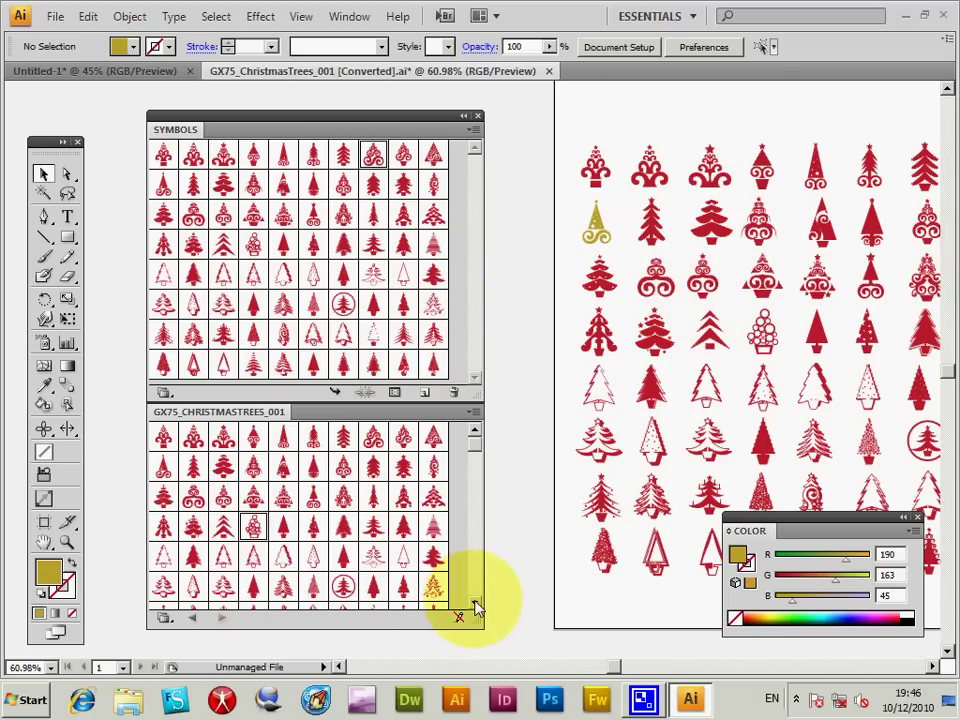
{"action": "left_click_drag", "start_coordinate": [172, 128], "coordinate": [158, 95]}
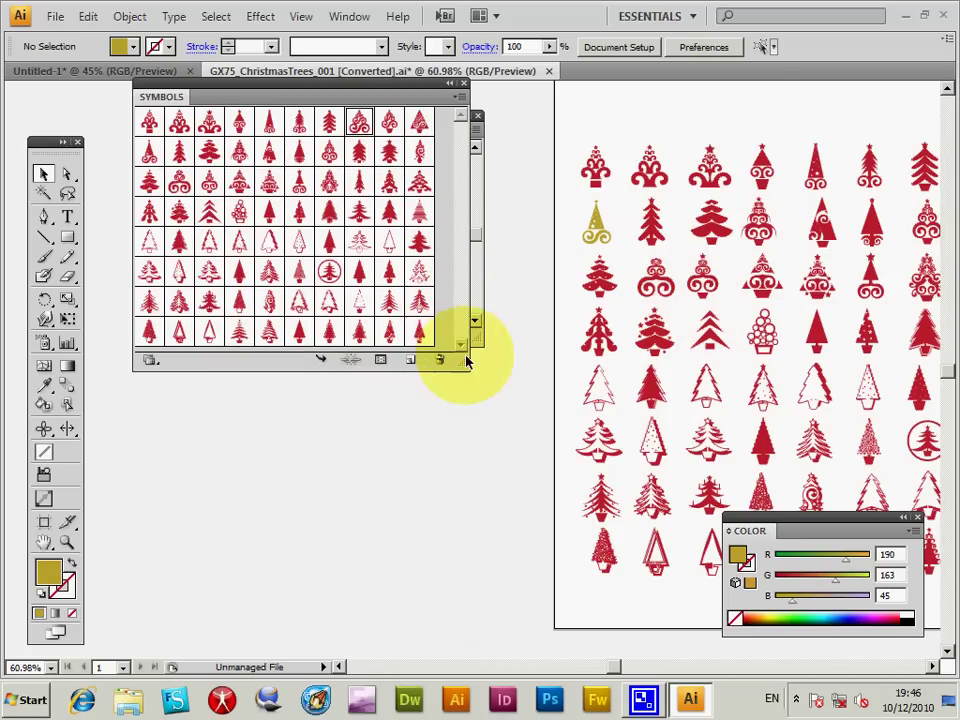
{"action": "left_click_drag", "start_coordinate": [467, 367], "coordinate": [515, 497]}
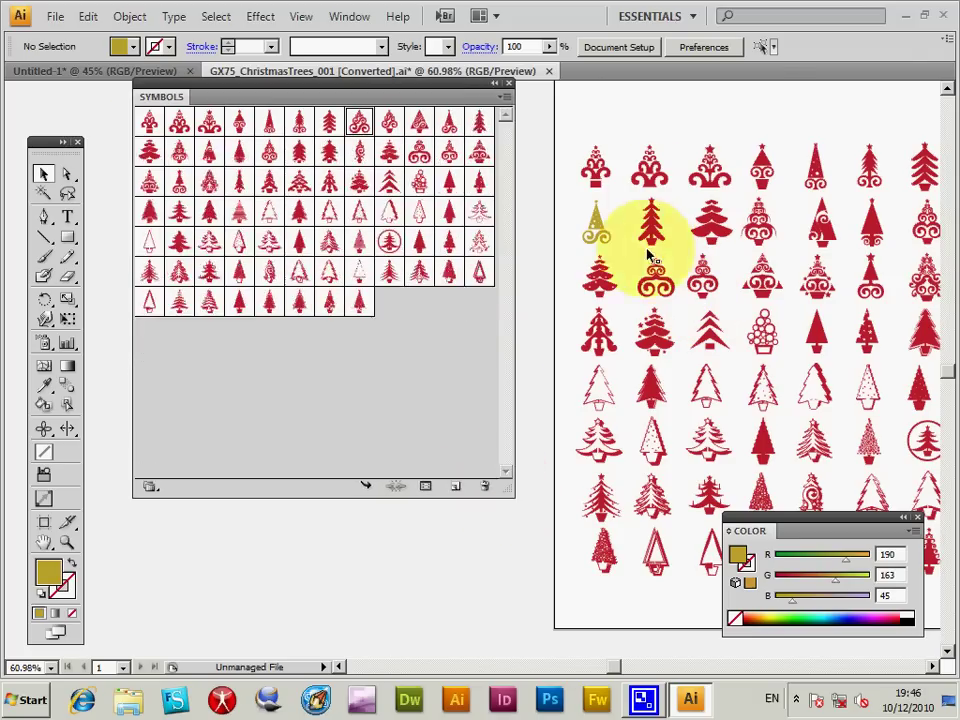
{"action": "left_click_drag", "start_coordinate": [598, 230], "coordinate": [416, 358]}
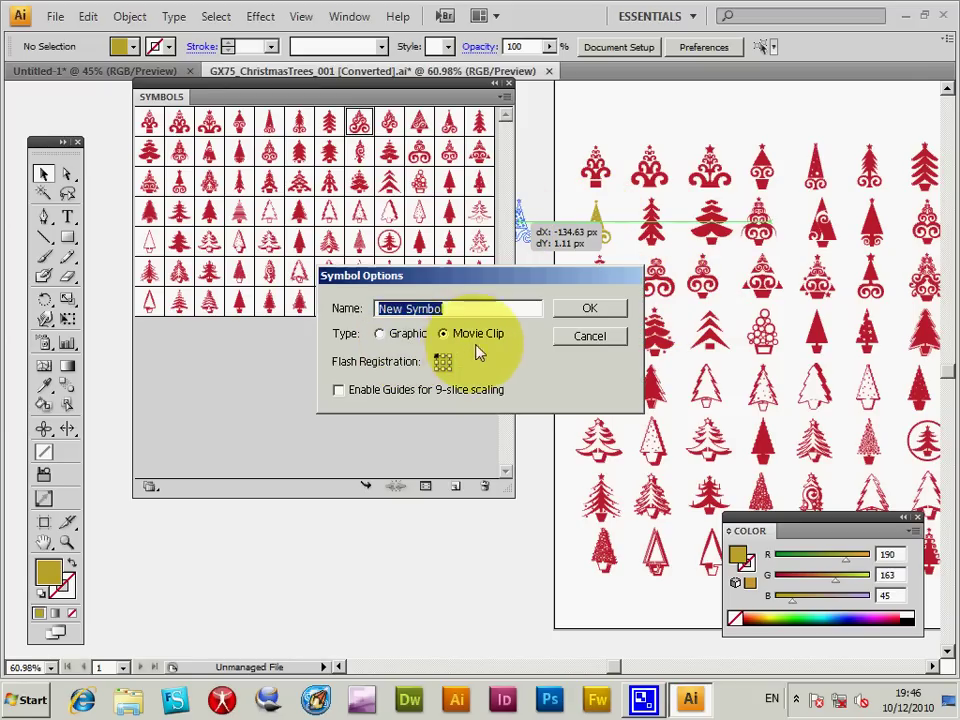
Confirm the gold tree as a new symbol, then place an enlarged red tree at lower left
{"action": "left_click", "coordinate": [590, 309]}
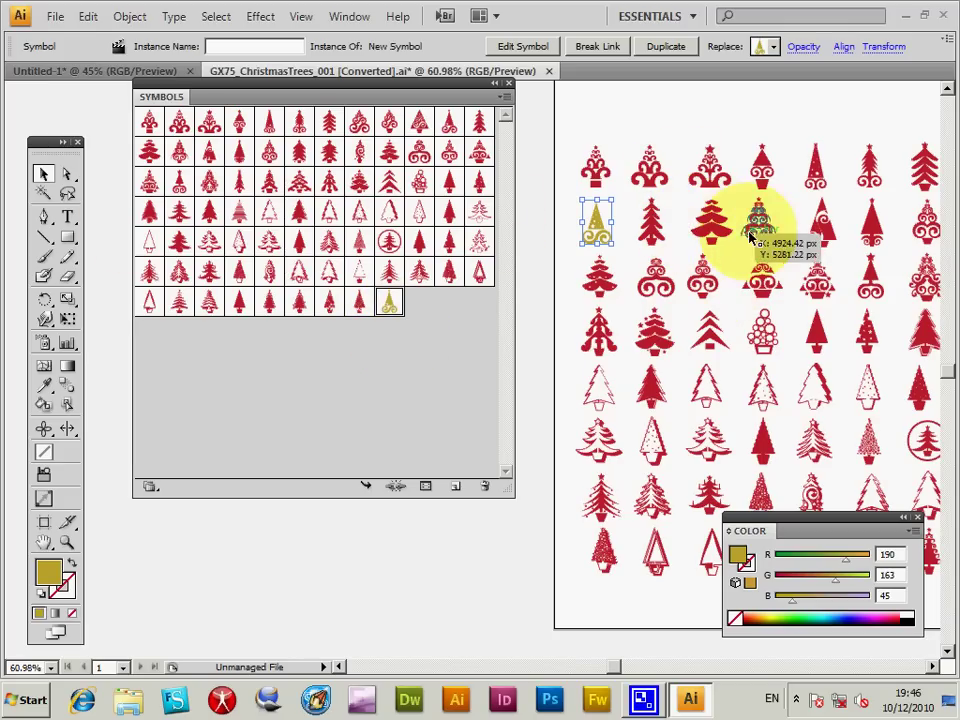
{"action": "left_click", "coordinate": [652, 216]}
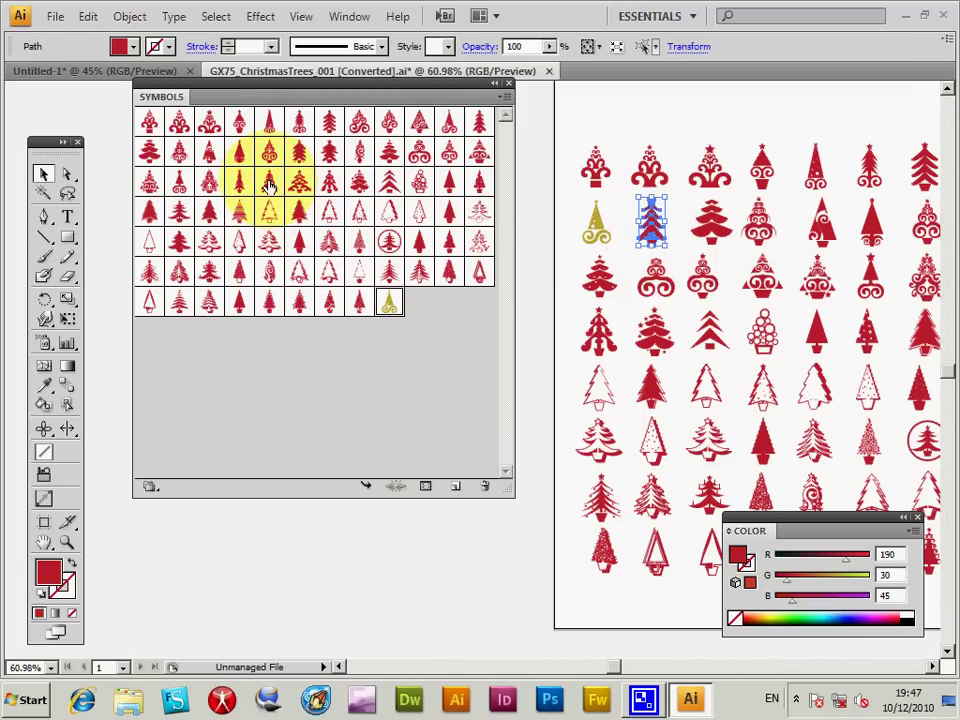
{"action": "left_click_drag", "start_coordinate": [269, 188], "coordinate": [316, 572]}
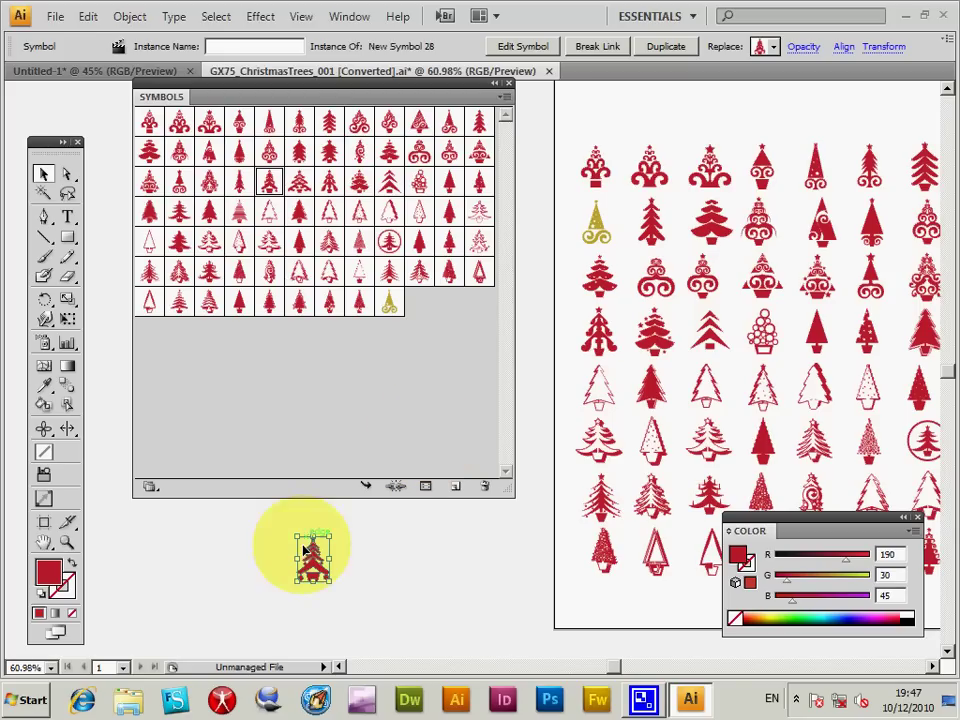
Enlarge the placed tree and enter isolation mode on its symbol definition
{"action": "left_click_drag", "start_coordinate": [327, 585], "coordinate": [354, 612]}
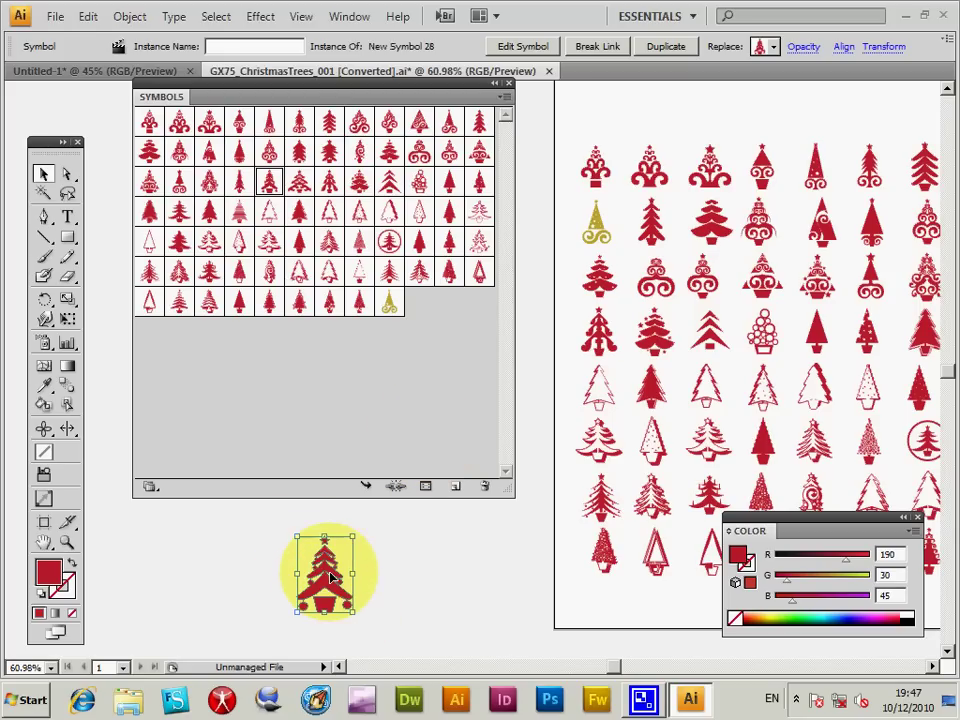
{"action": "double_click", "coordinate": [328, 570]}
{"action": "left_click", "coordinate": [432, 398]}
Fill the tree green (0/159/1), keeping its red pot, and return to the artwork
{"action": "left_click", "coordinate": [596, 257]}
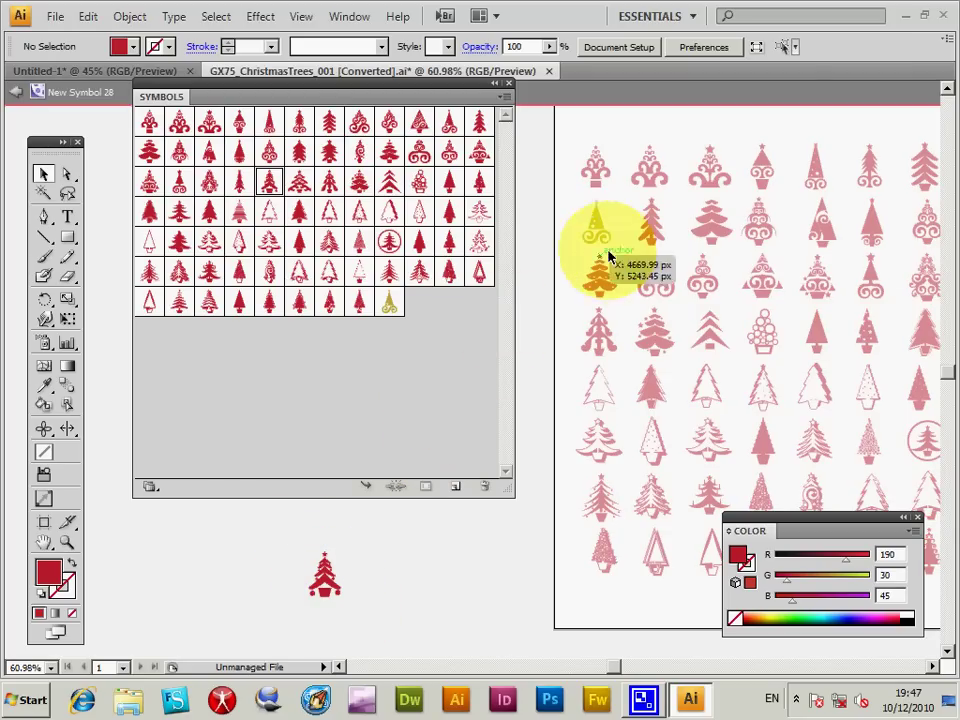
{"action": "left_click_drag", "start_coordinate": [818, 580], "coordinate": [834, 578]}
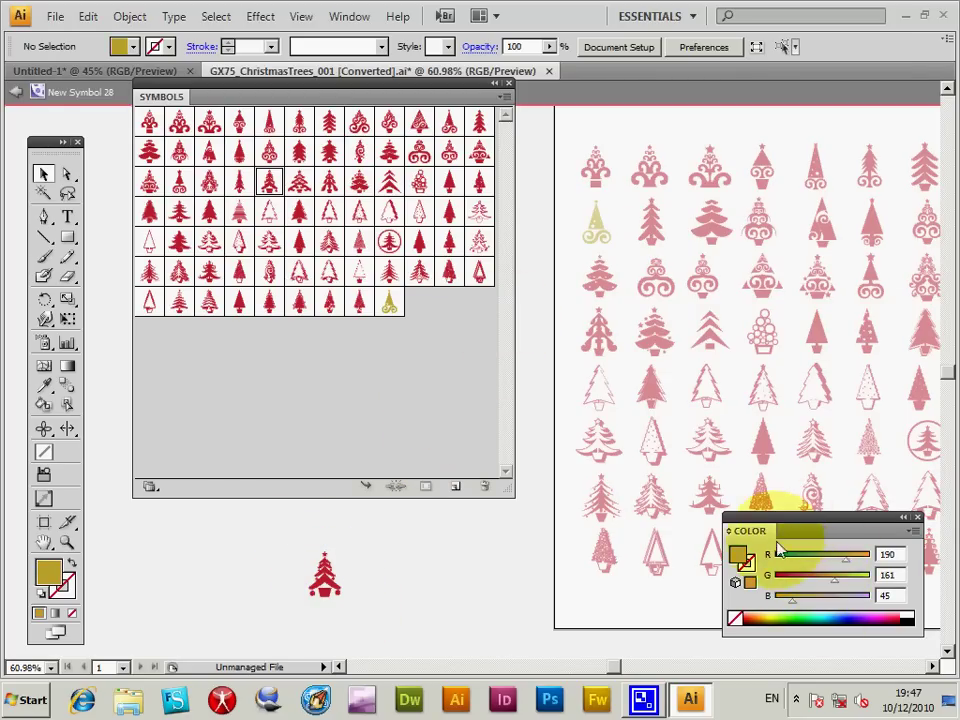
{"action": "left_click", "coordinate": [791, 556]}
{"action": "left_click", "coordinate": [322, 572]}
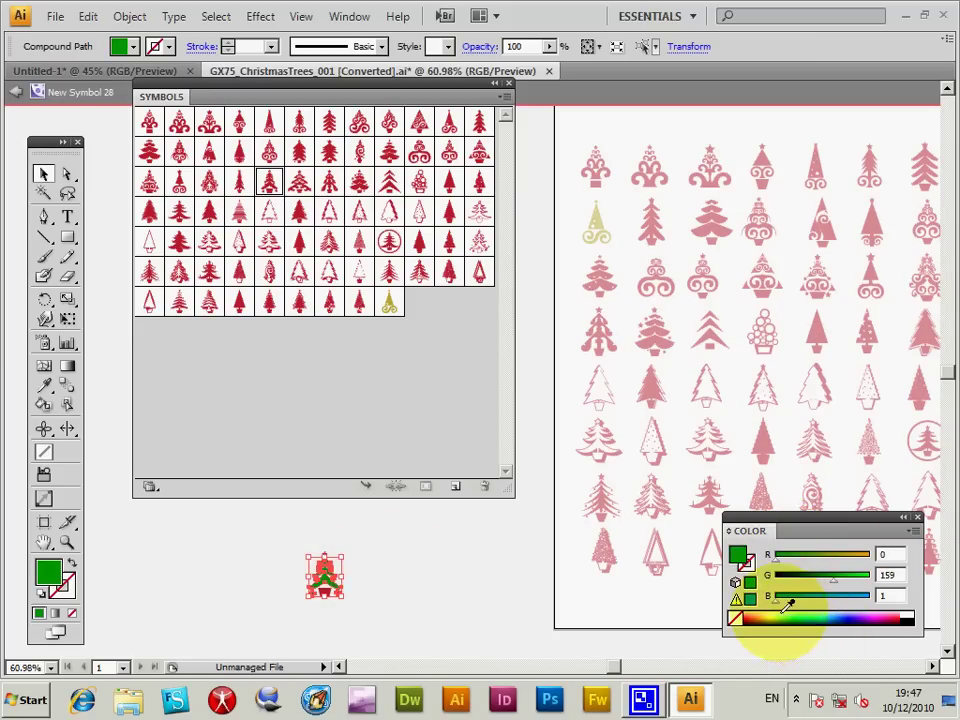
{"action": "left_click", "coordinate": [16, 94]}
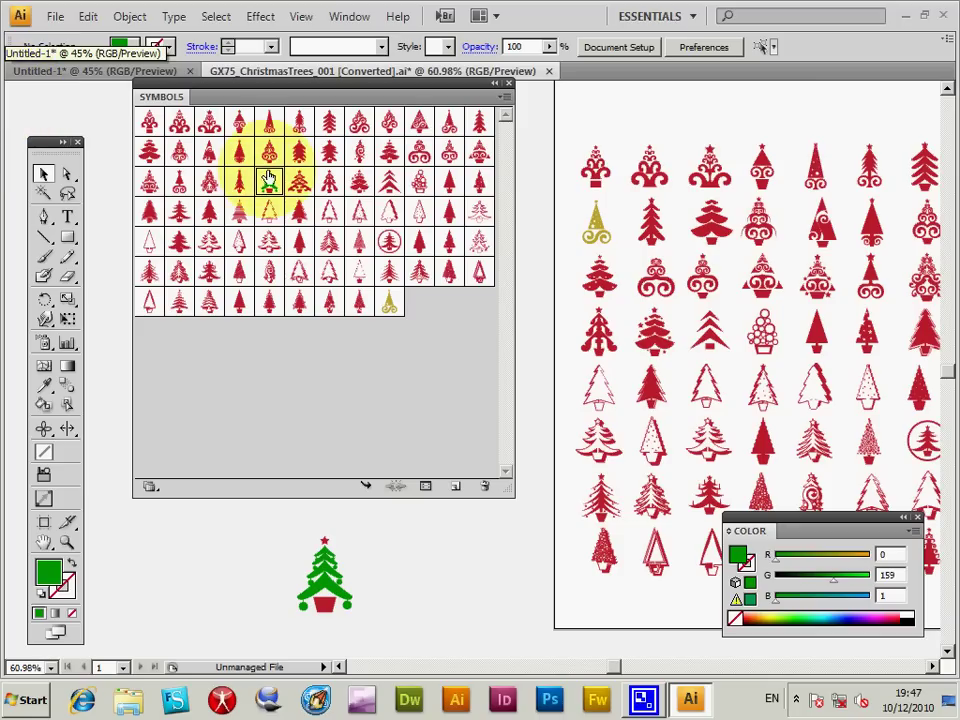